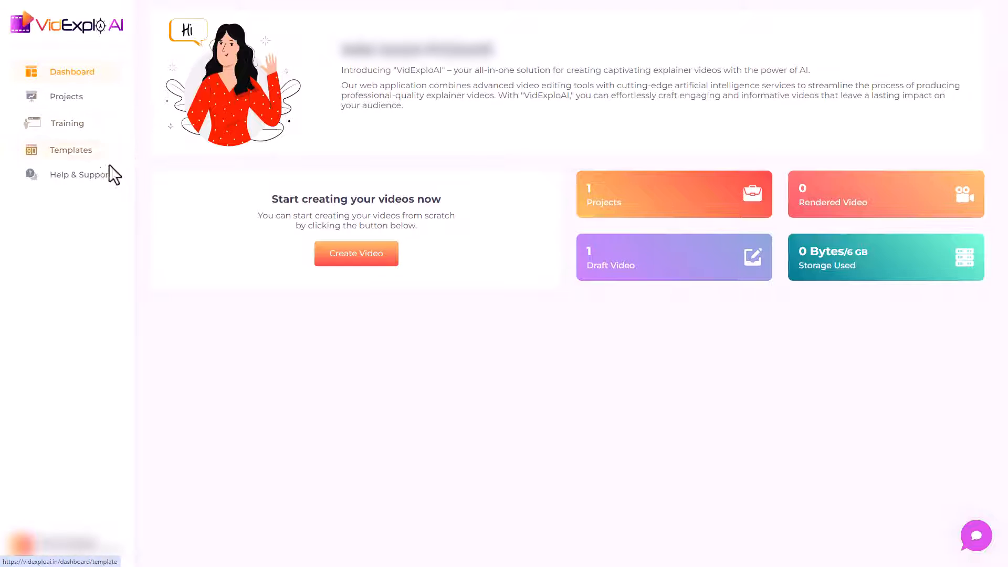
Search the video templates for "brain".
click(93, 125)
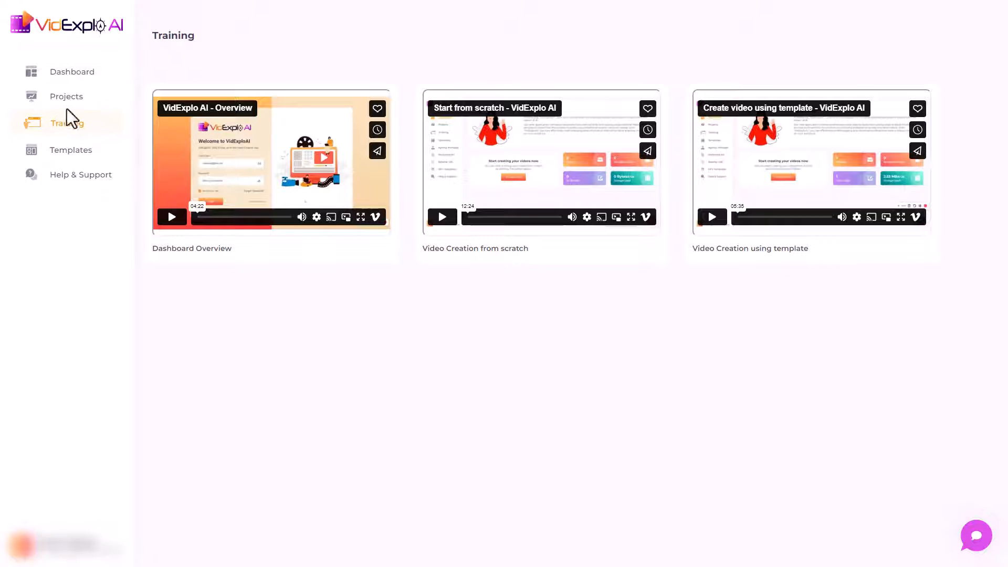
click(79, 152)
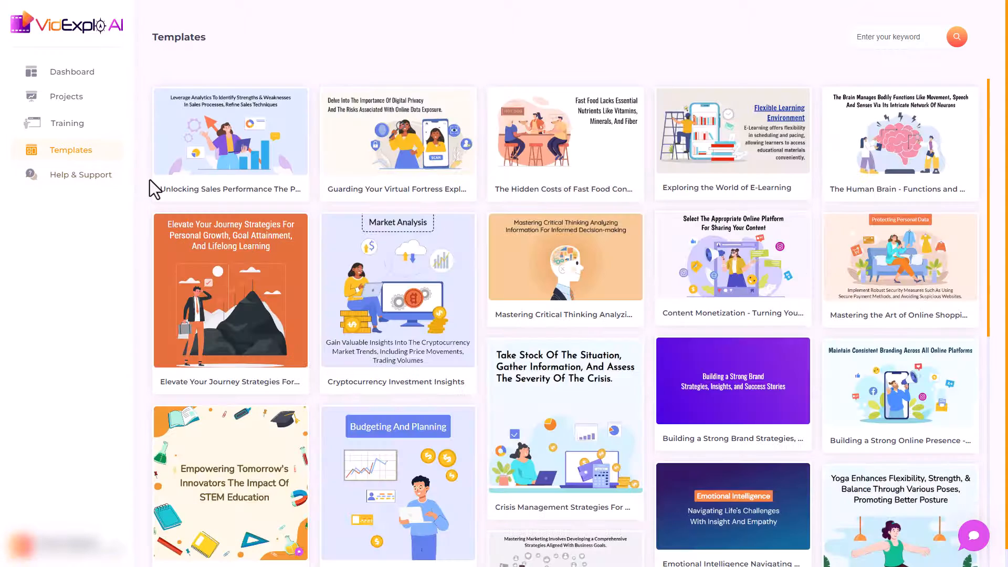
click(886, 37)
text(brain)
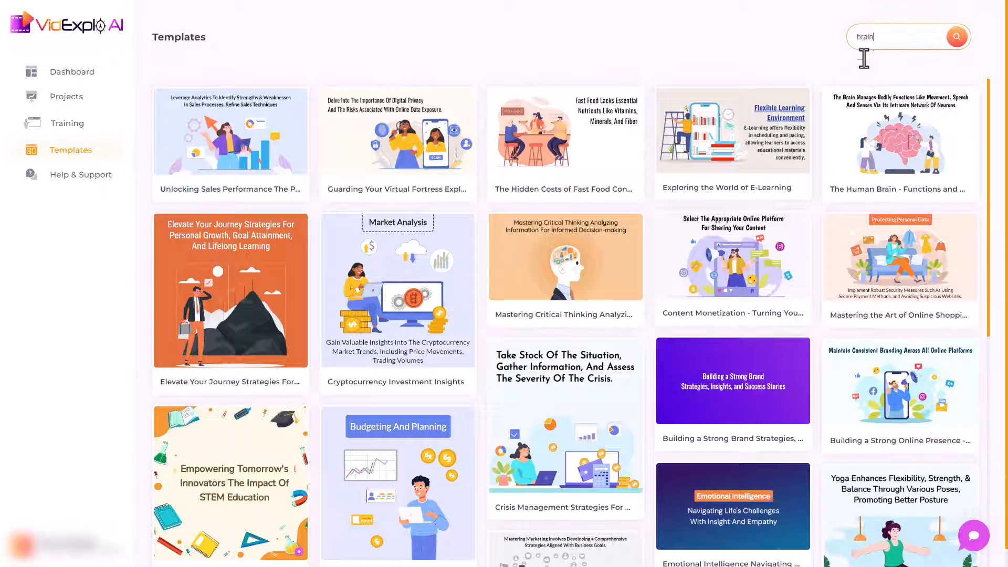
click(958, 39)
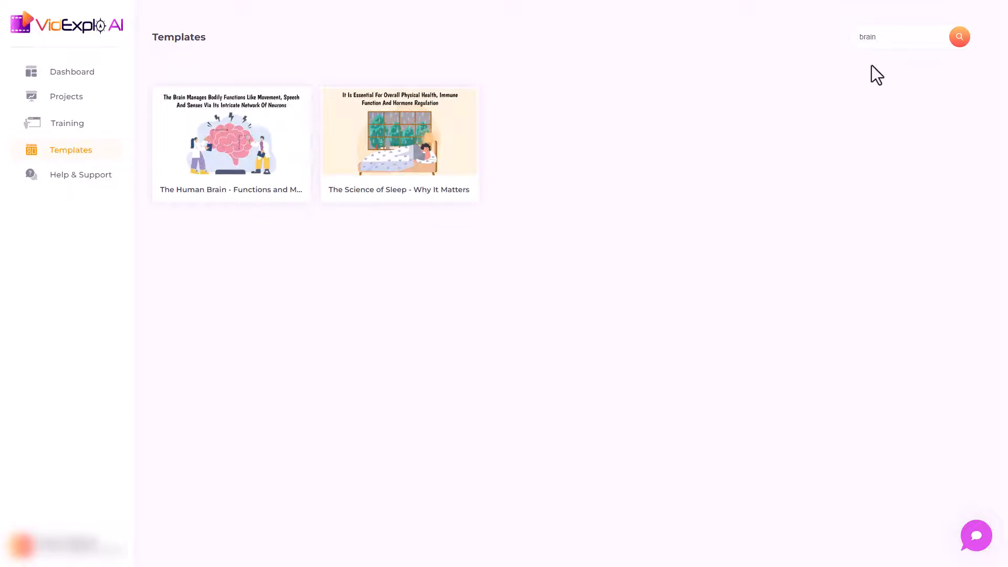
click(880, 44)
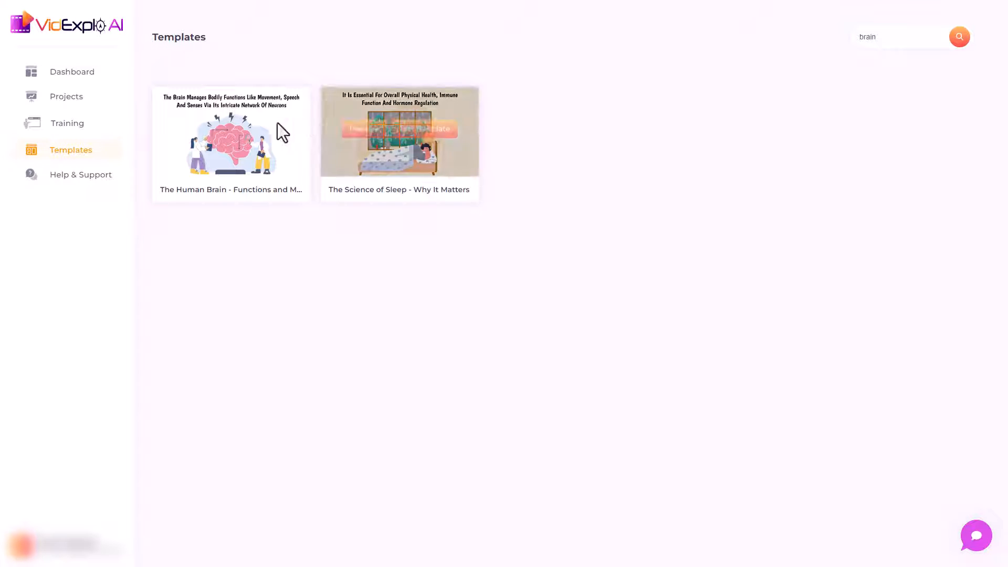
Create a video from the "The Human Brain - Functions and Mysteries" template with the title "brain".
mouse_move(221, 138)
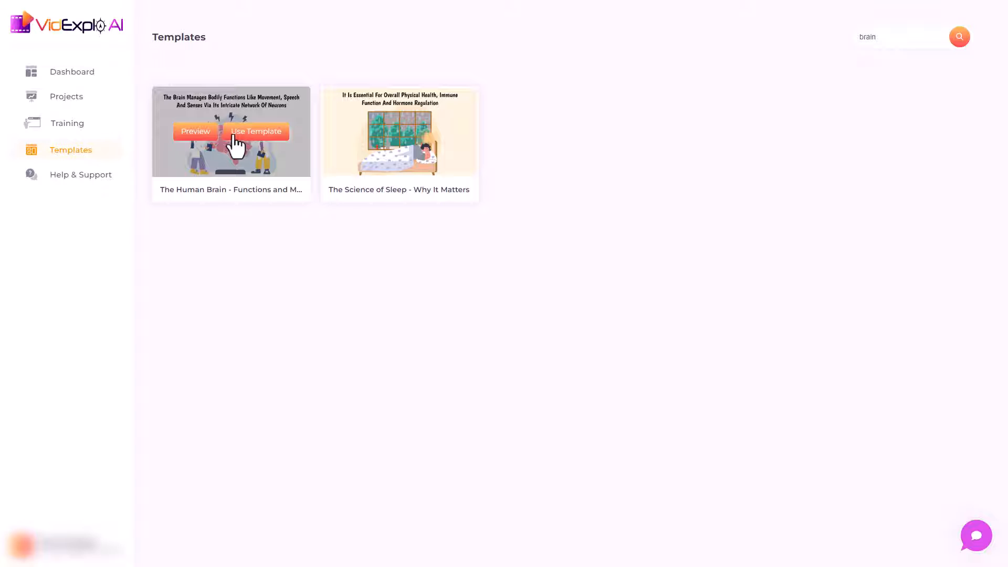
click(242, 134)
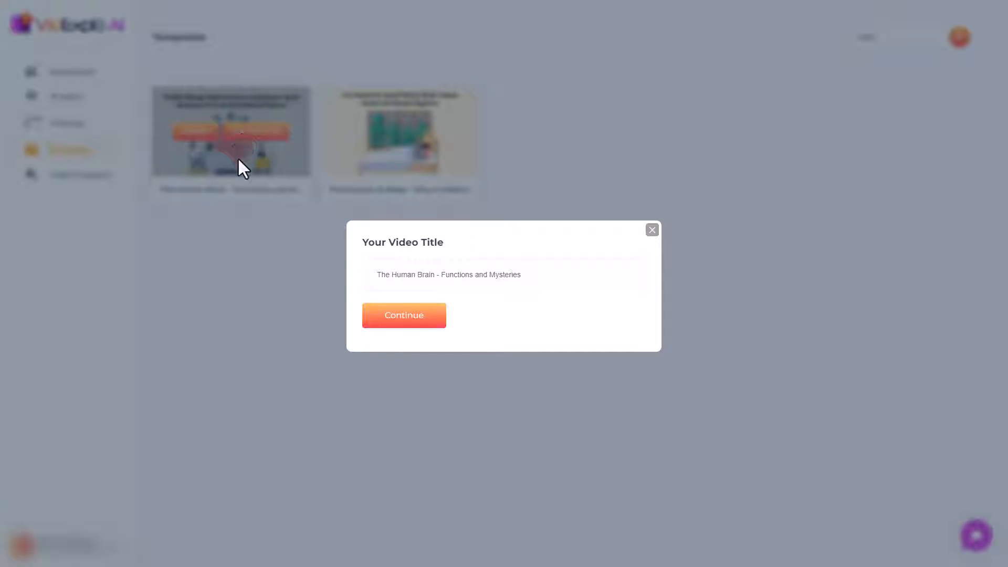
click(392, 275)
text(brain)
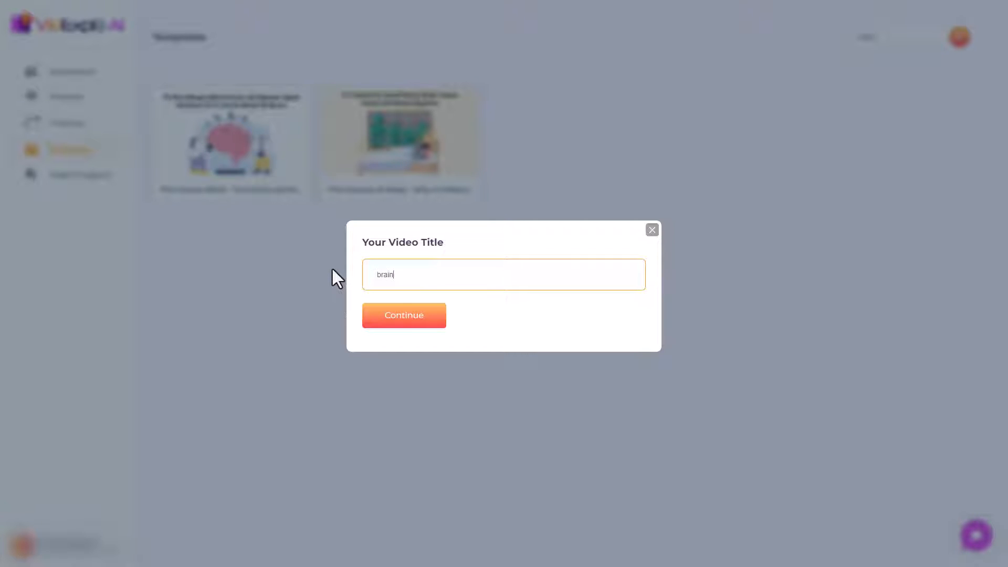
click(387, 326)
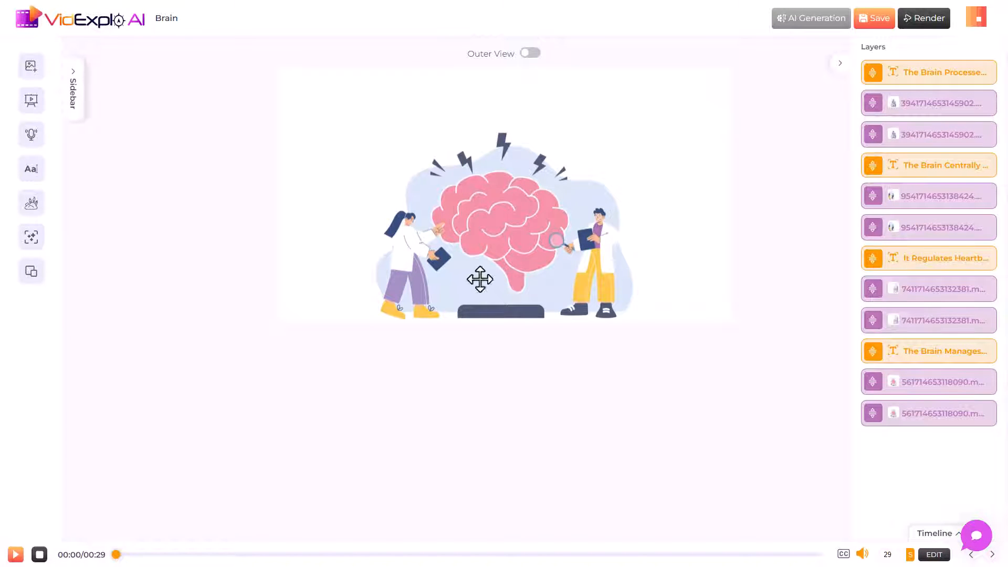
Expand the timeline, look over its clips and scrub the playhead to about 2 seconds.
click(400, 279)
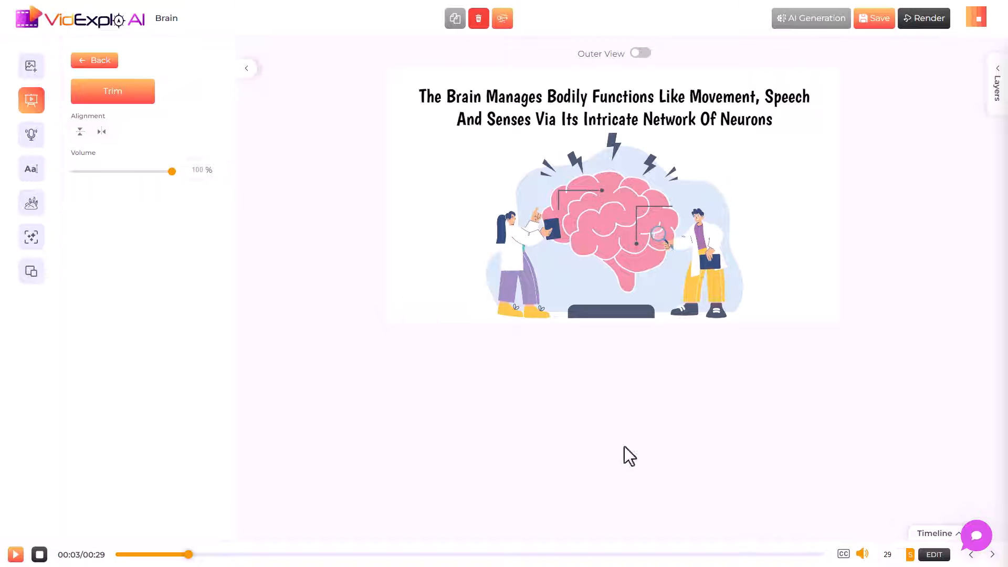
click(933, 533)
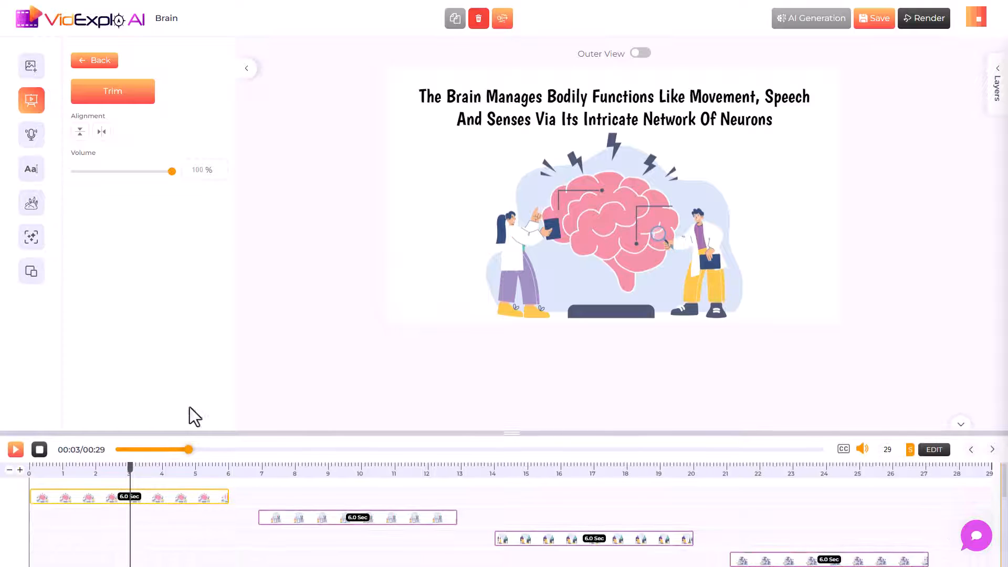
scroll(203, 506, down, 2)
scroll(202, 506, up, 2)
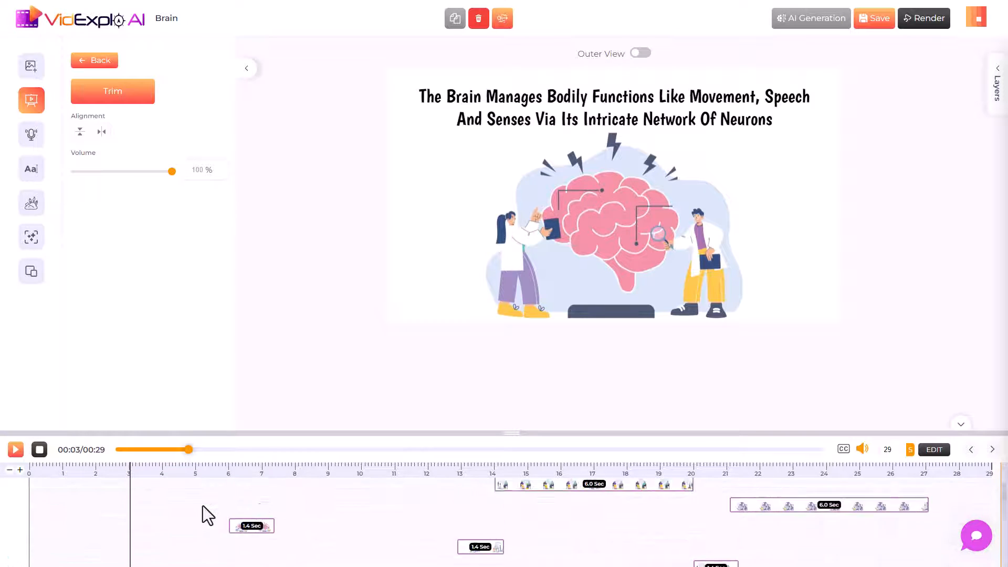
mouse_move(130, 475)
mouse_down()
mouse_move(799, 521)
mouse_move(124, 500)
mouse_move(40, 482)
mouse_move(125, 479)
mouse_up()
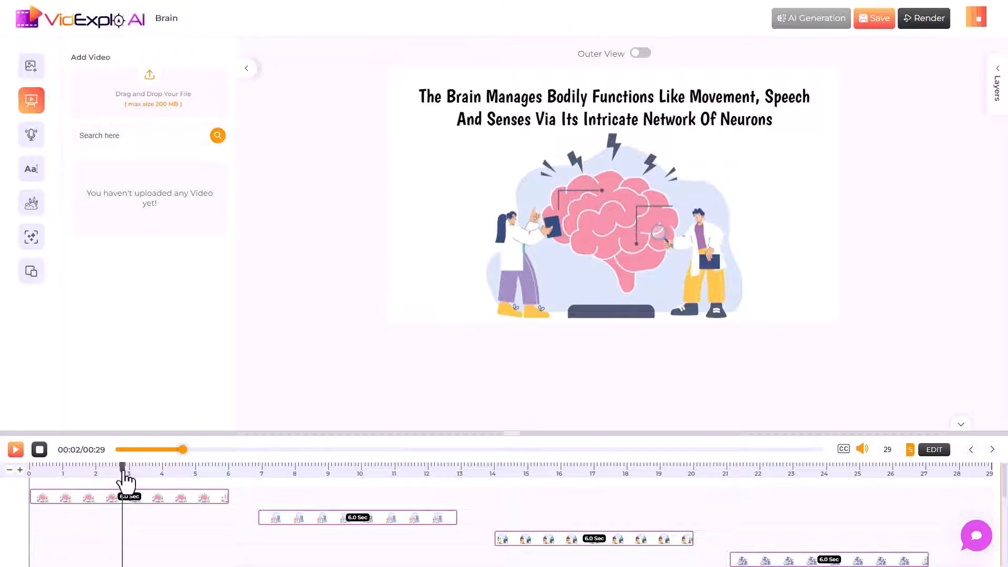
Replace the scene's heading text with "Most people have a brain" and centre the heading above the brain illustration.
click(635, 124)
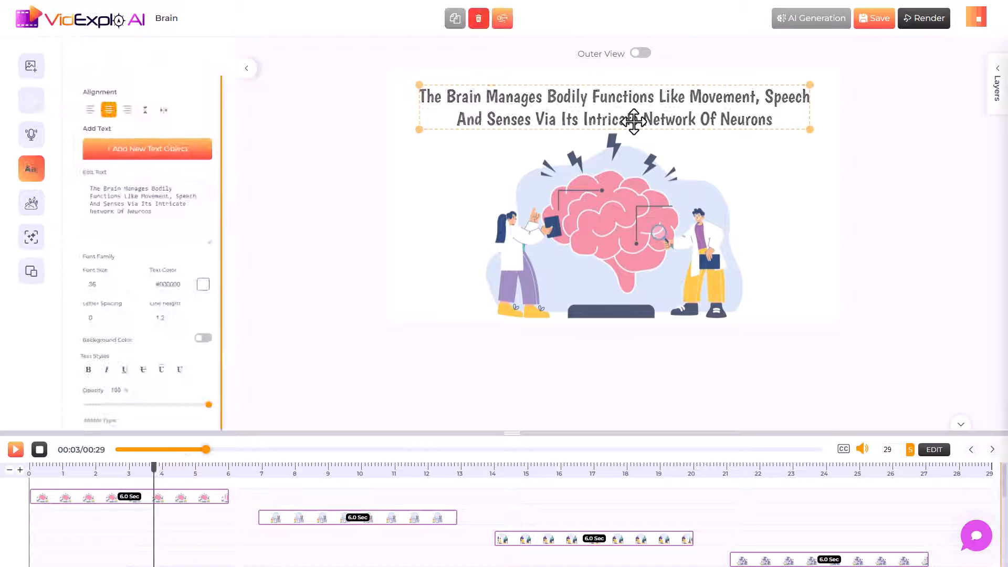
drag(159, 198, 77, 169)
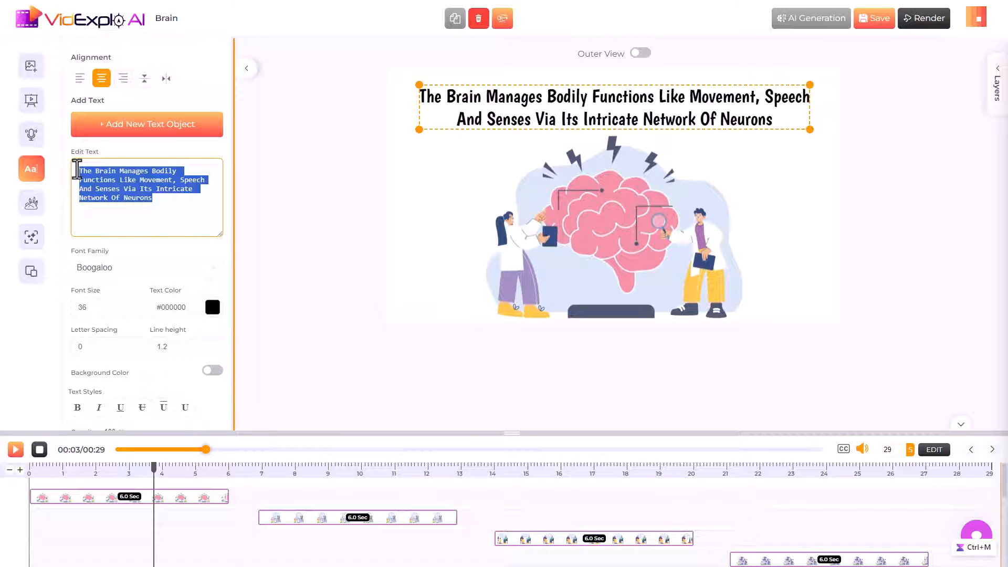
key(BackSpace)
text(Most people have a brain)
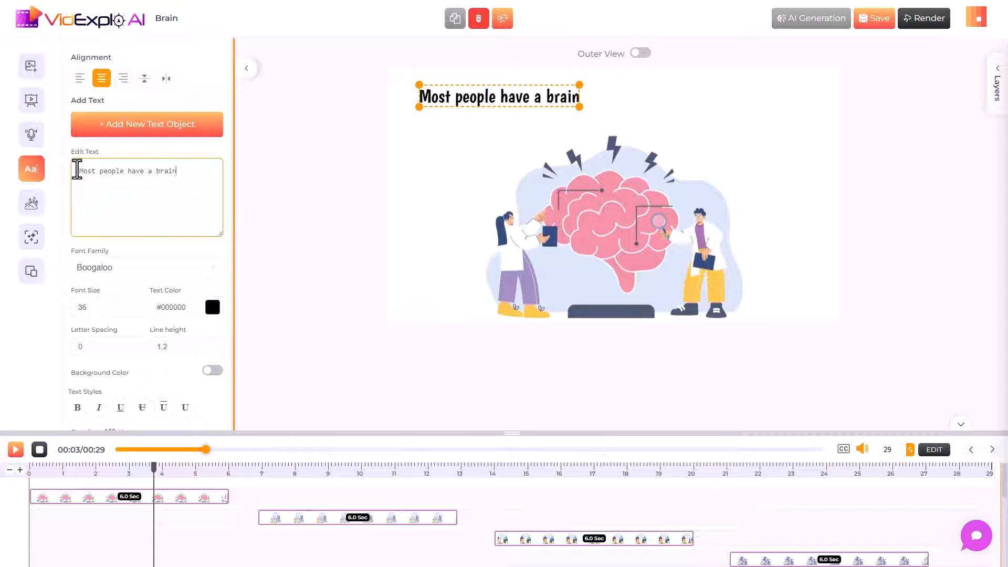
drag(478, 84, 591, 99)
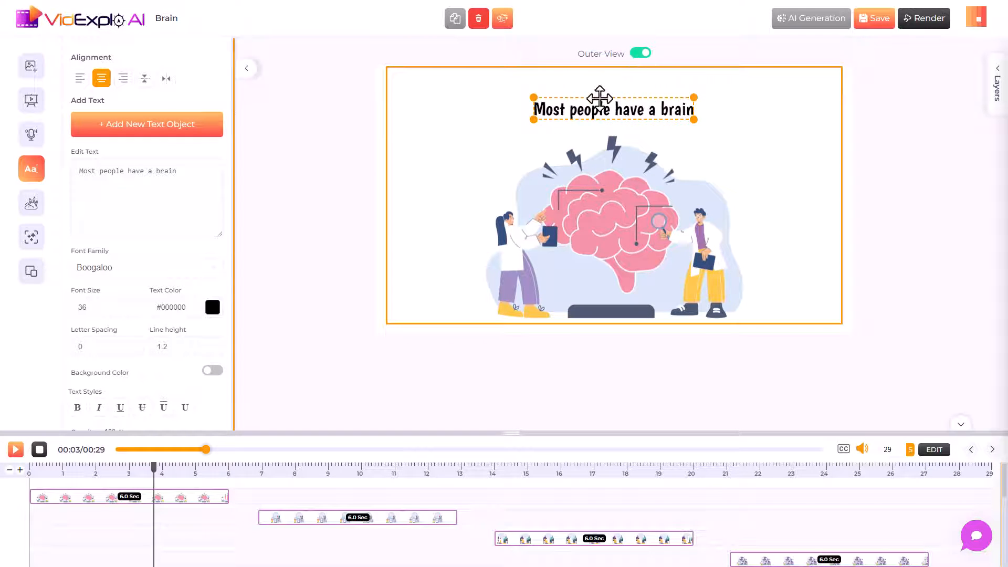
mouse_move(600, 93)
mouse_down()
mouse_move(768, 105)
mouse_move(633, 83)
mouse_move(597, 92)
mouse_up()
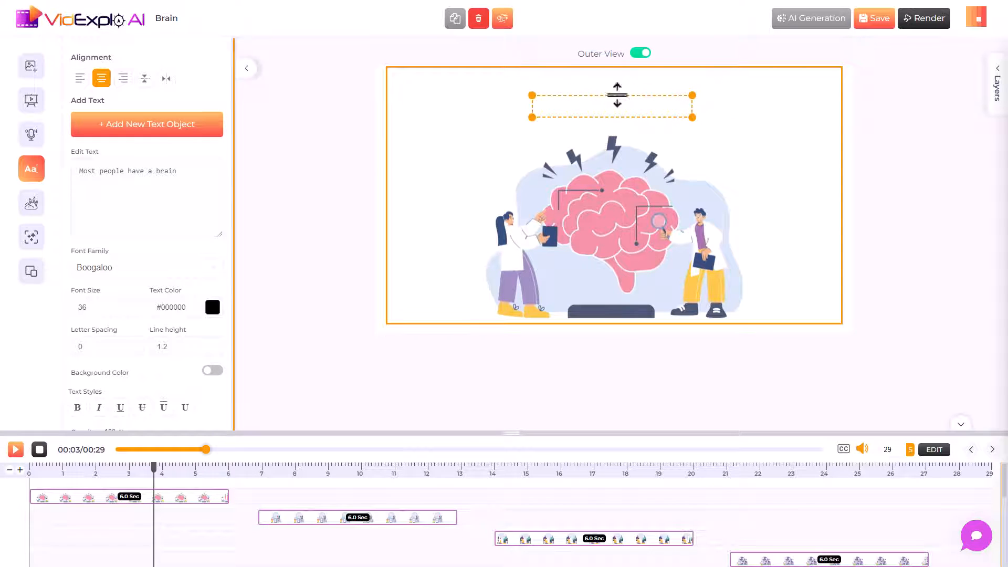
Examine the entrance and exit animations available for the brain illustration clip, leaving them unset.
click(572, 213)
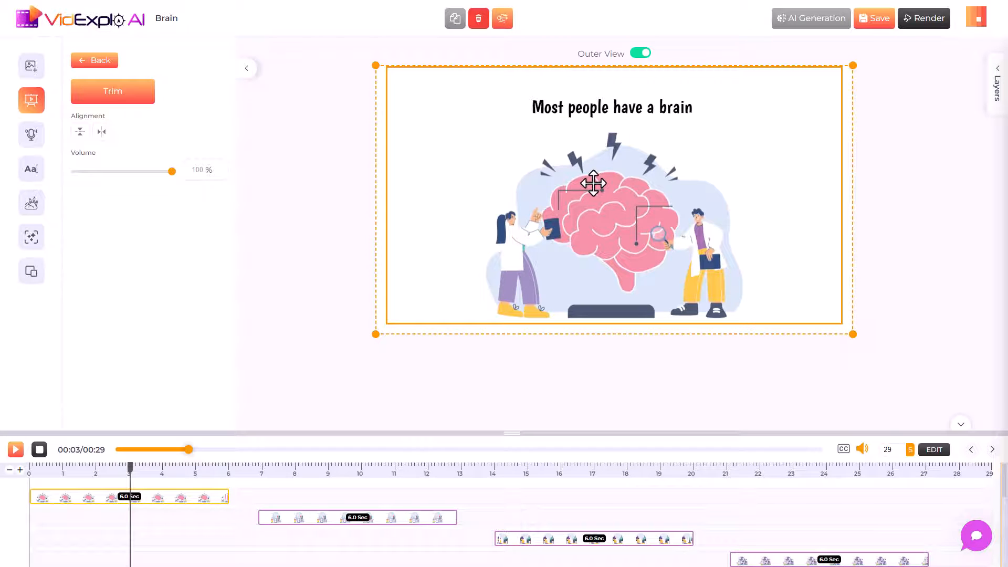
click(506, 25)
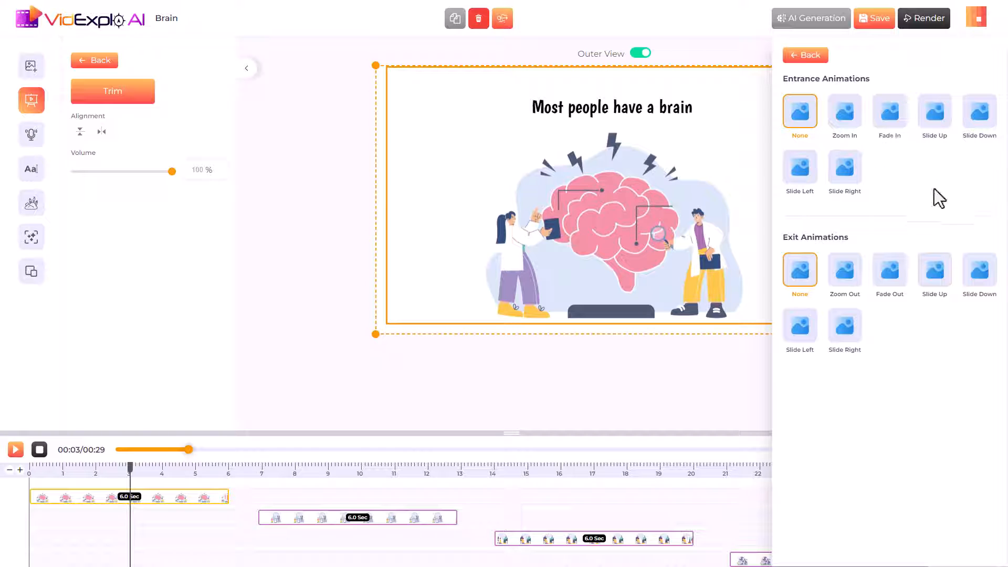
click(503, 22)
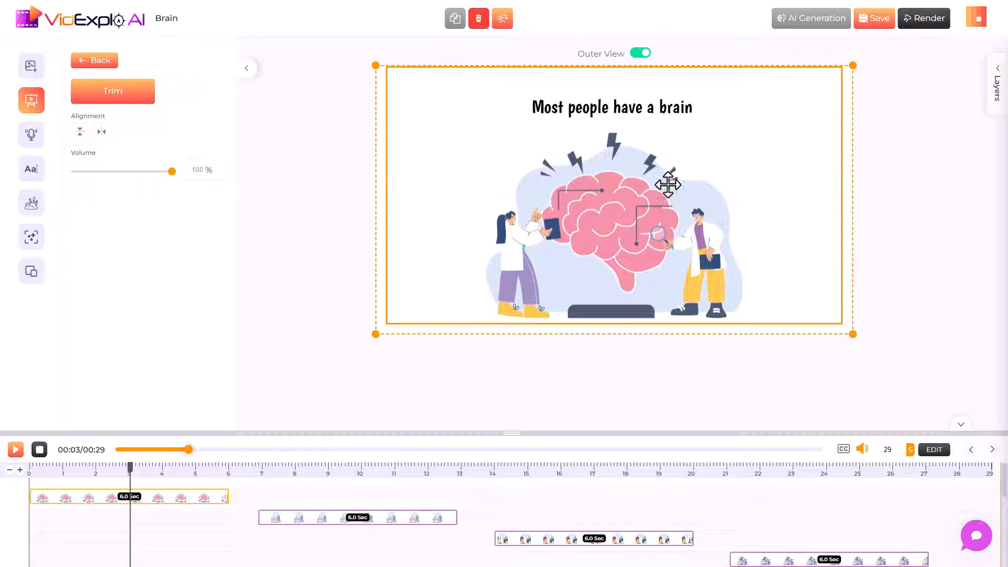
Look through the graphic categories in the app library, collapsing the timeline to make more room.
click(41, 196)
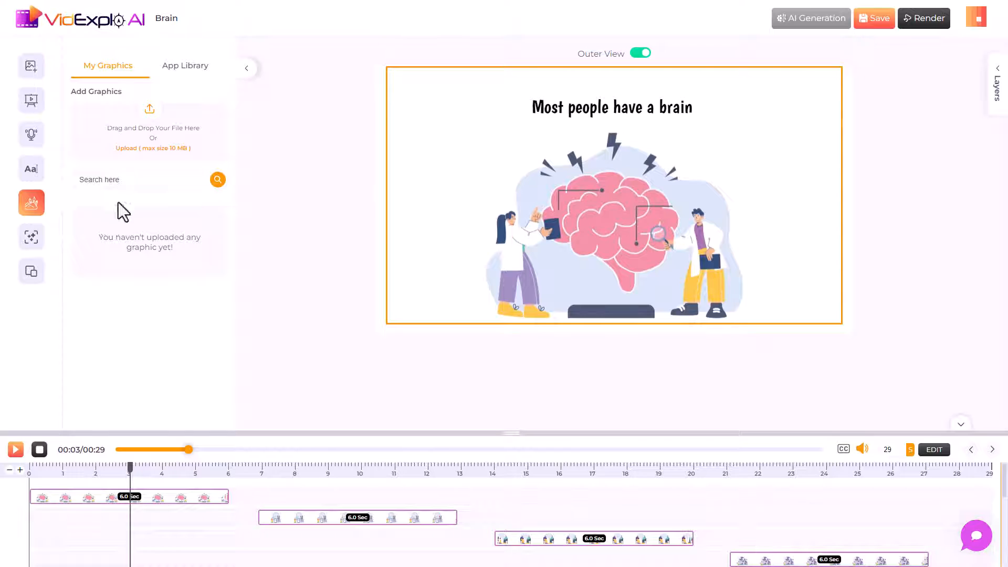
click(179, 72)
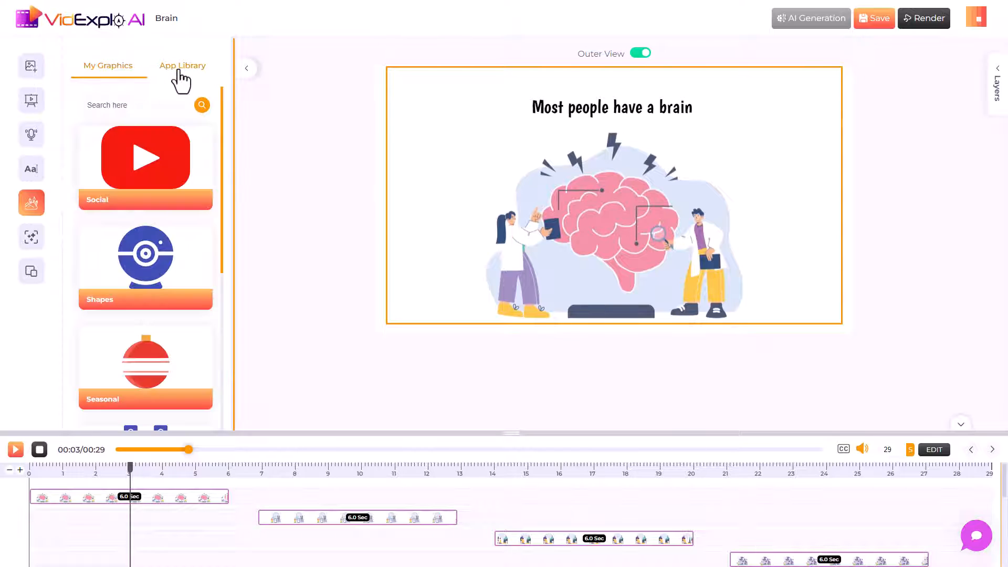
scroll(155, 189, down, 7)
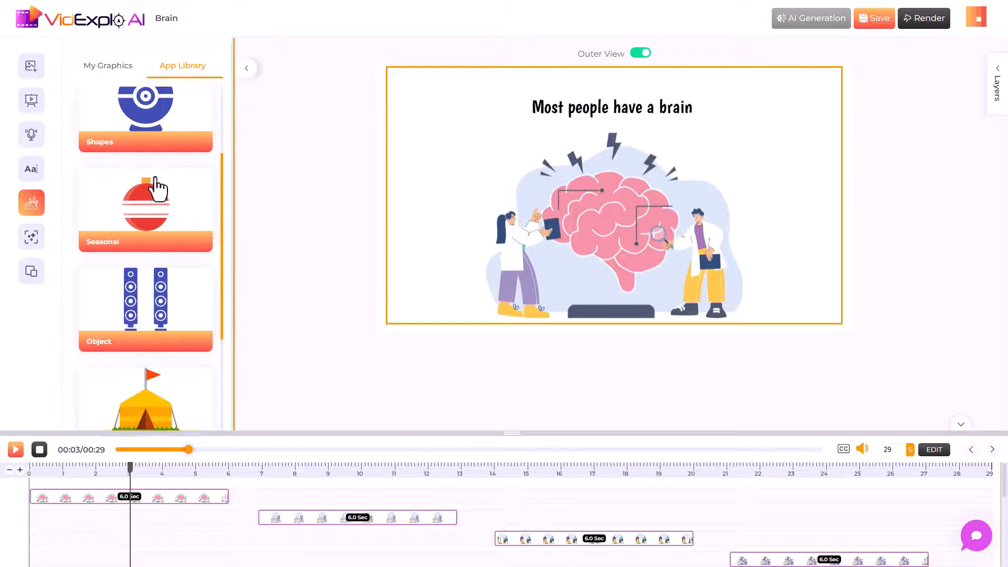
scroll(164, 246, down, 8)
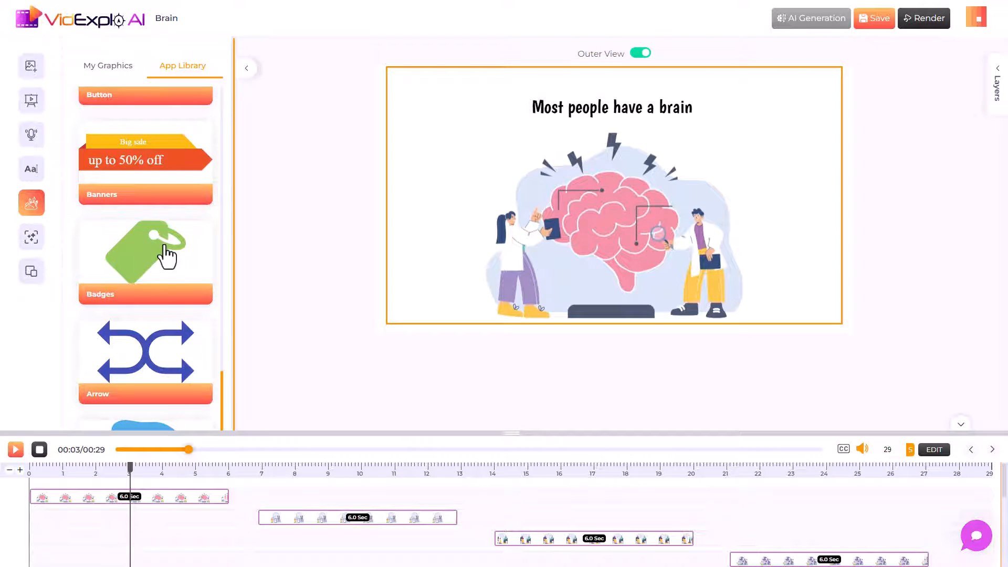
scroll(157, 346, down, 1)
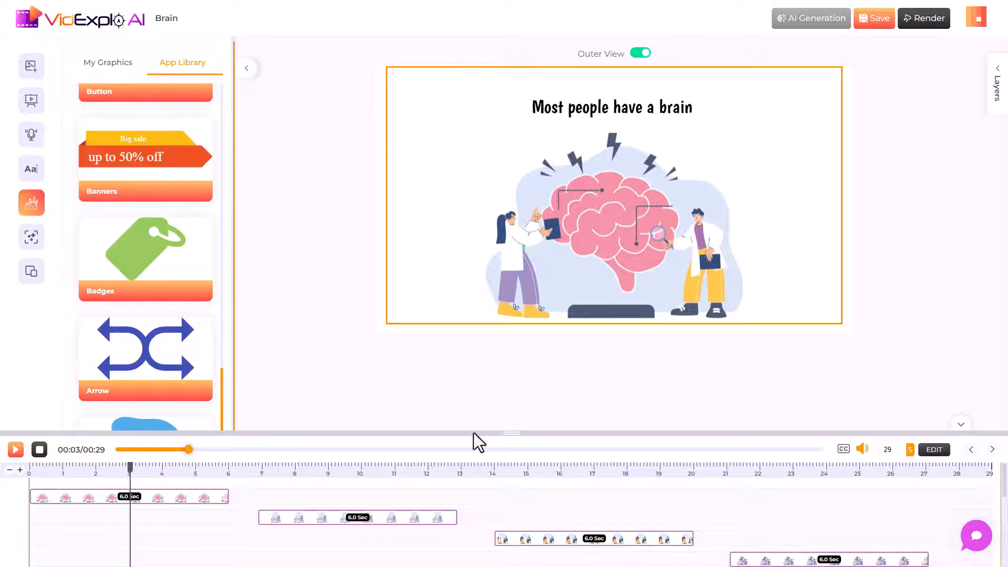
click(962, 427)
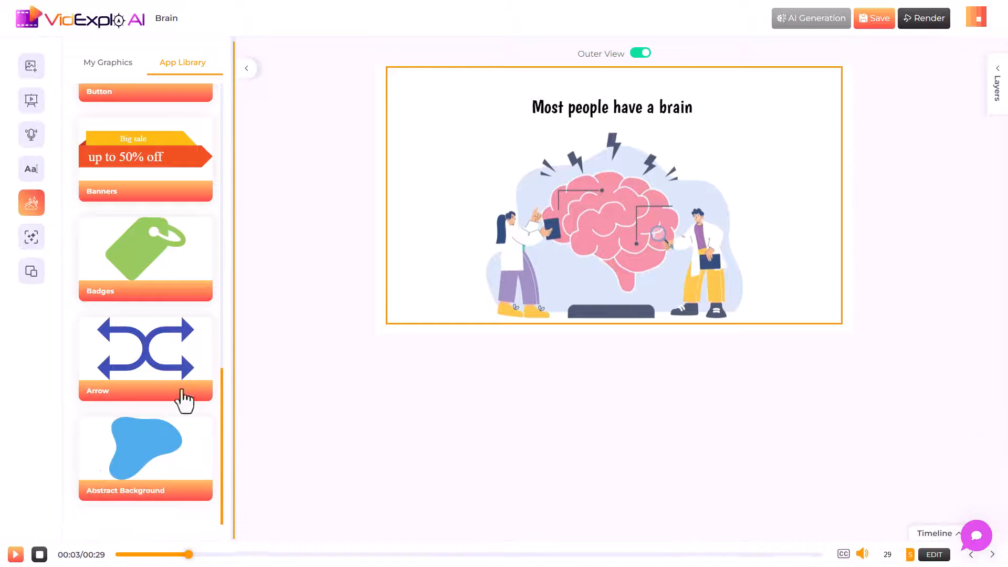
scroll(222, 295, up, 15)
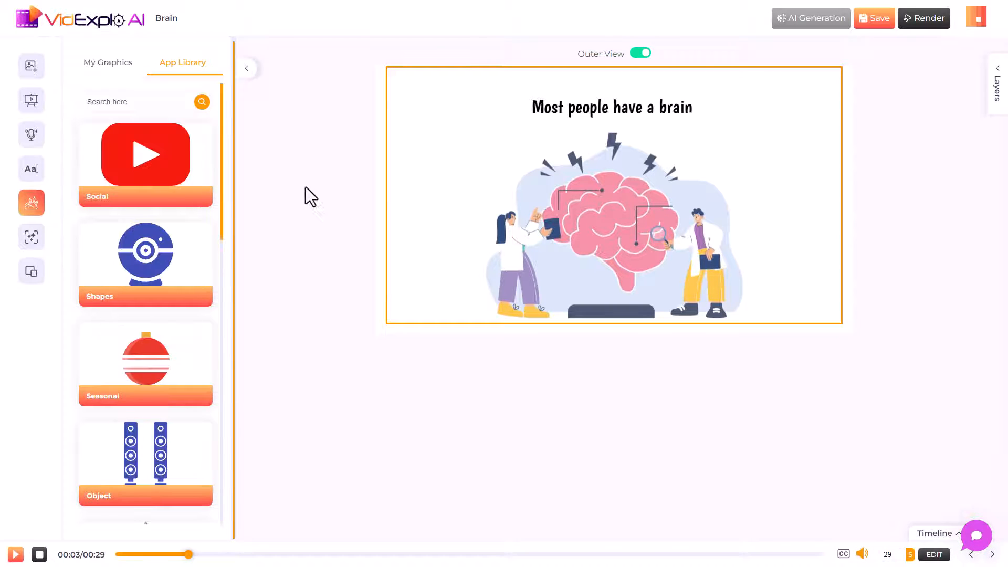
scroll(164, 310, down, 1)
scroll(164, 310, down, 8)
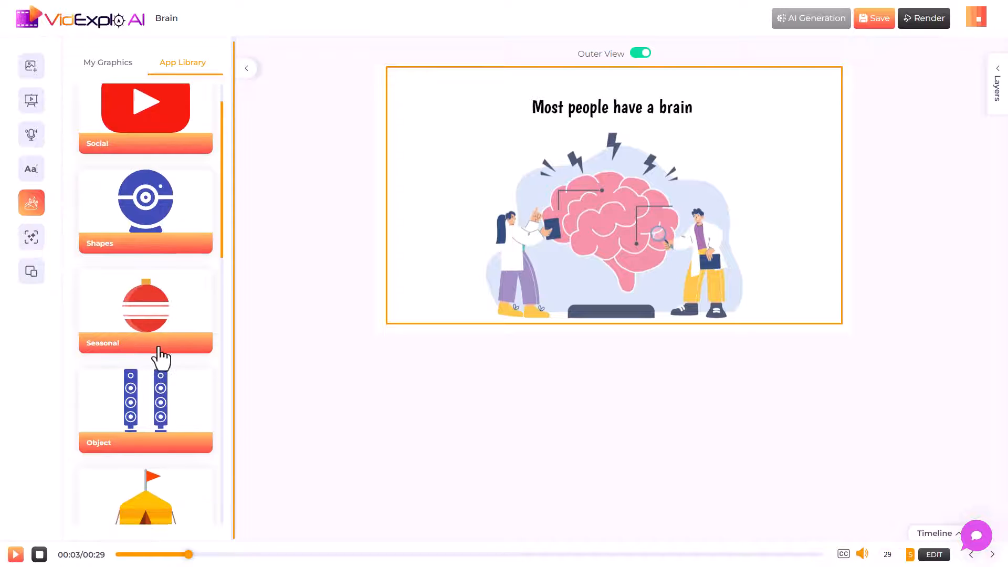
Add the round open-box graphic from the Ecommerce category and place it enlarged in the scene's upper-left corner.
click(156, 246)
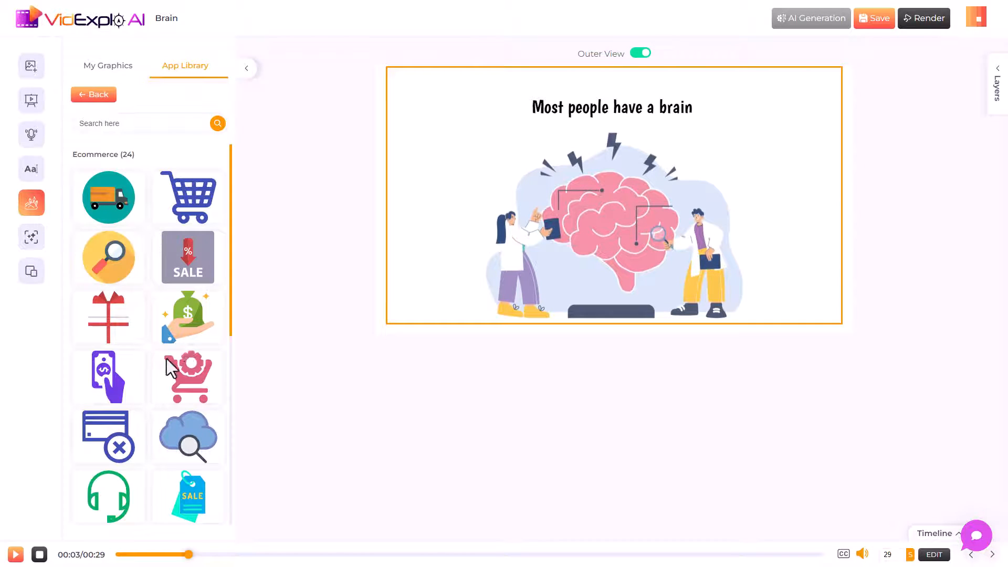
scroll(166, 372, down, 8)
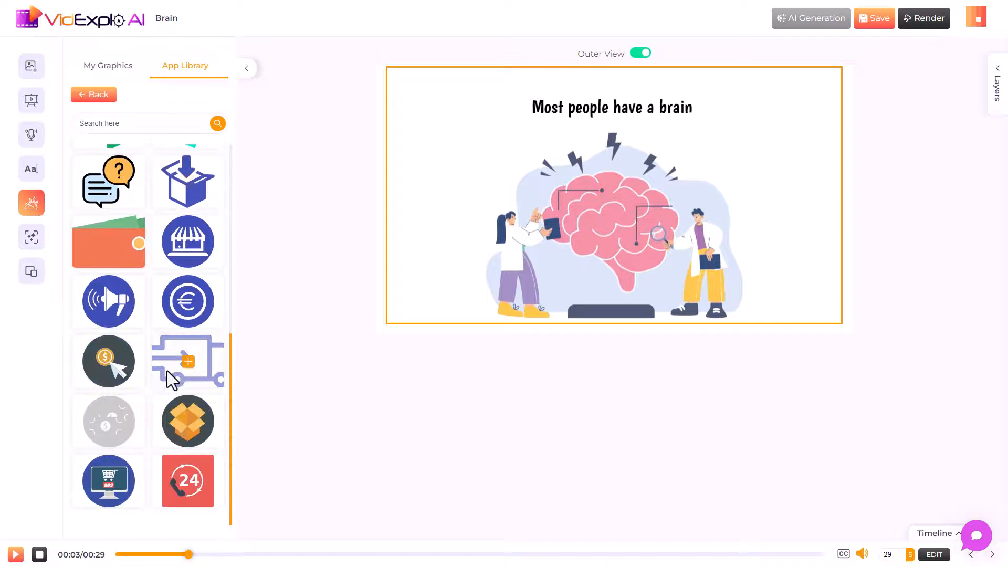
click(188, 423)
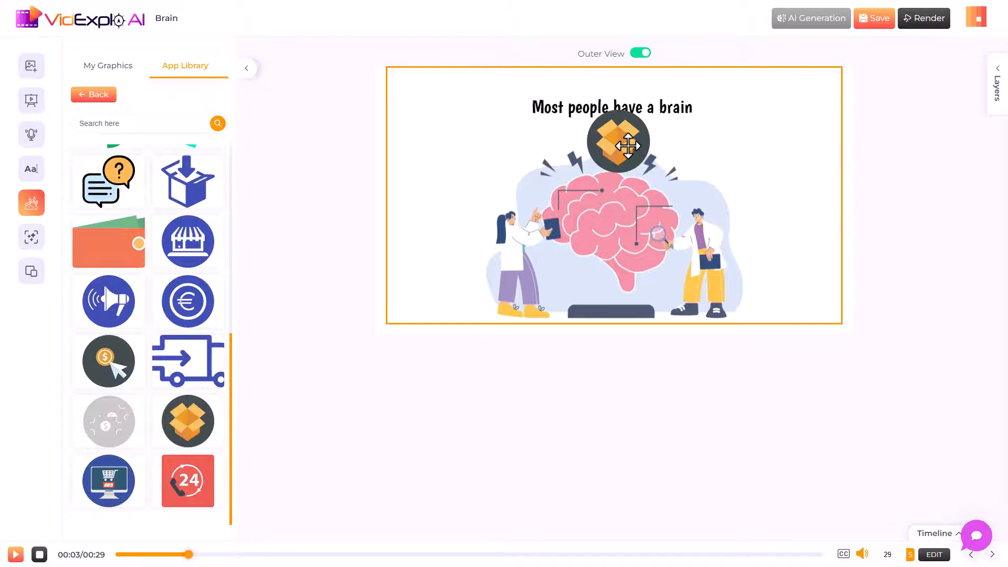
drag(625, 152, 513, 204)
drag(479, 162, 466, 147)
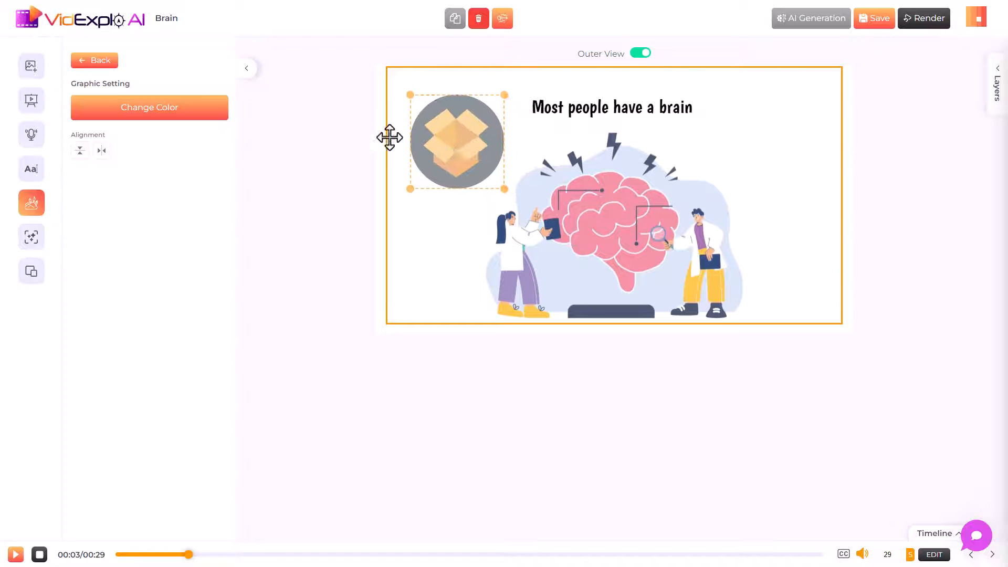
Try recolouring the open-box graphic with a dark navy side, a beige inner face and black flaps.
click(149, 107)
click(139, 341)
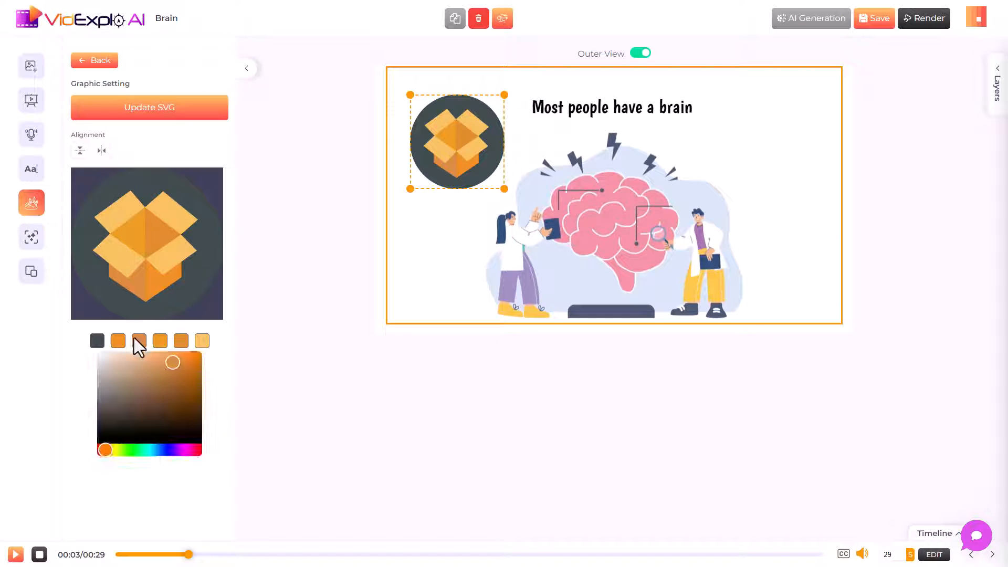
click(163, 340)
click(178, 398)
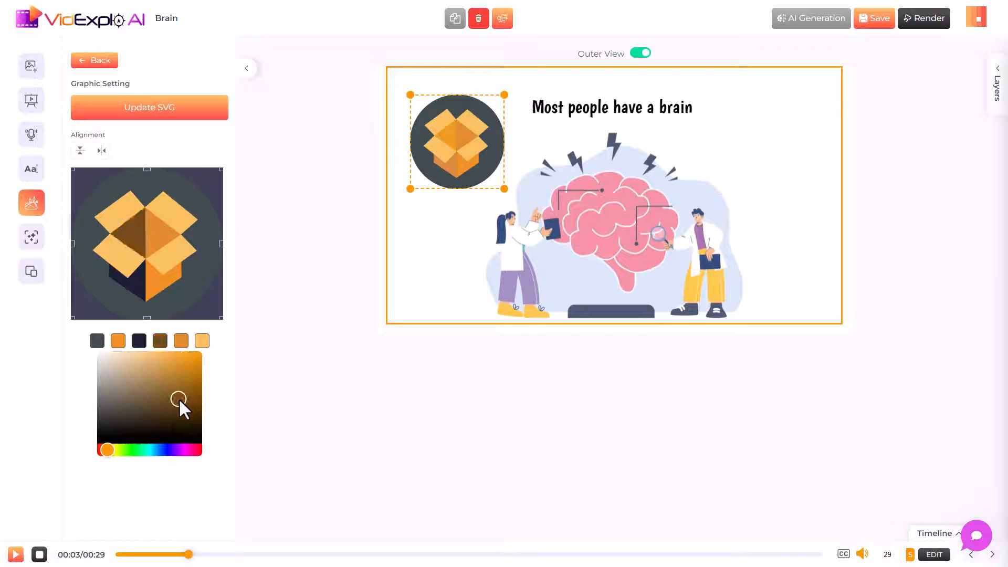
drag(178, 398, 192, 430)
click(204, 341)
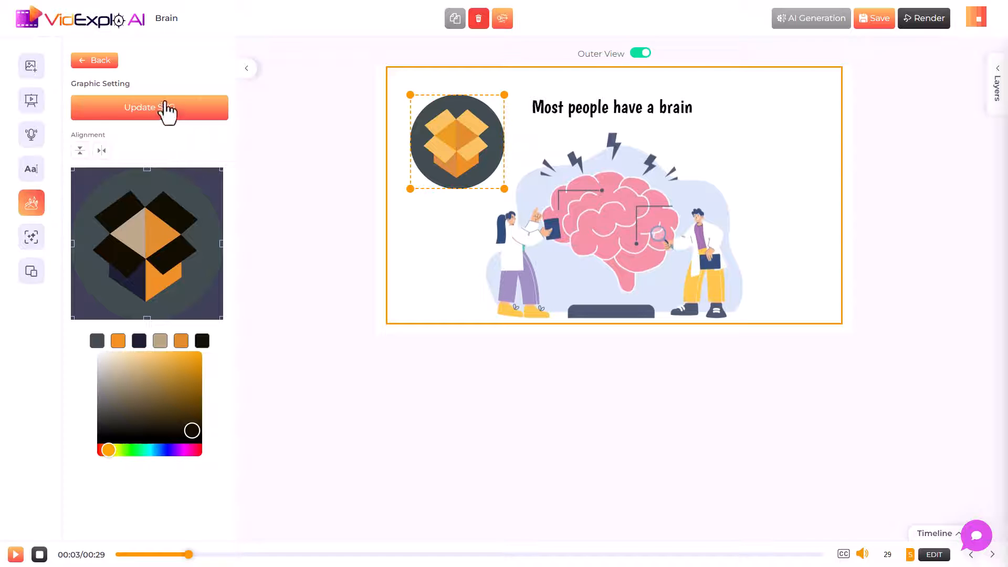
click(102, 61)
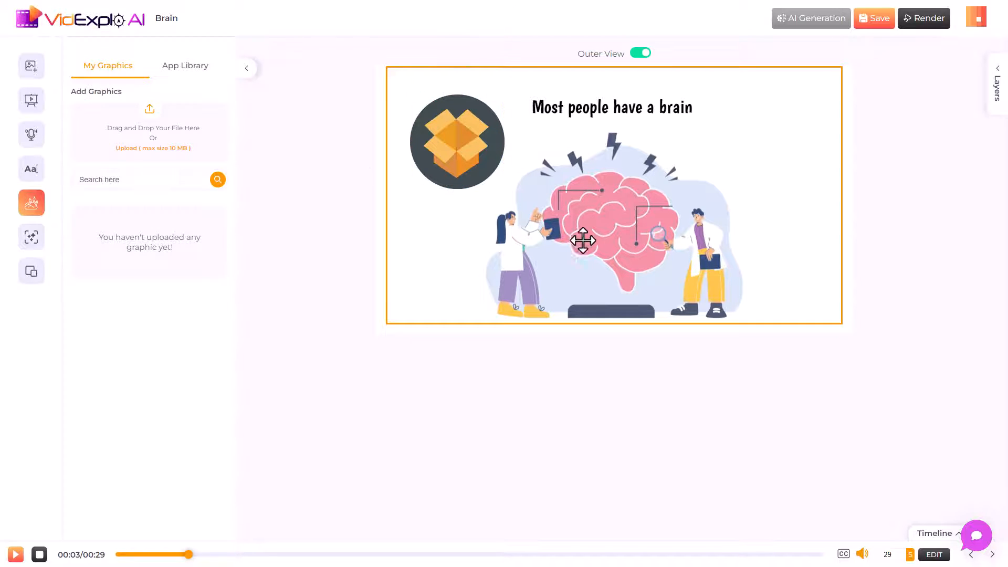
Nudge the brain illustration clip slightly to the right within the scene.
click(603, 224)
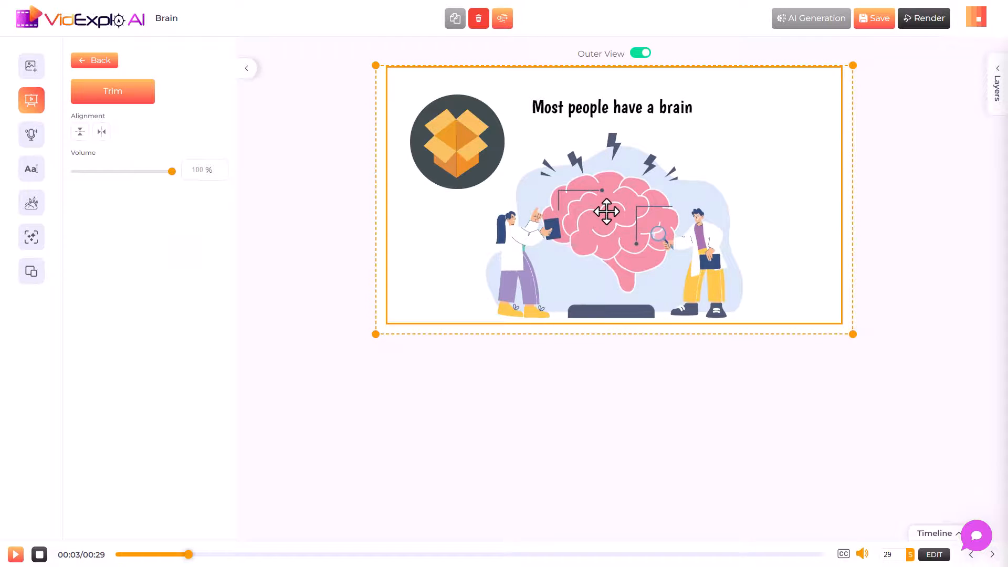
drag(607, 212, 613, 213)
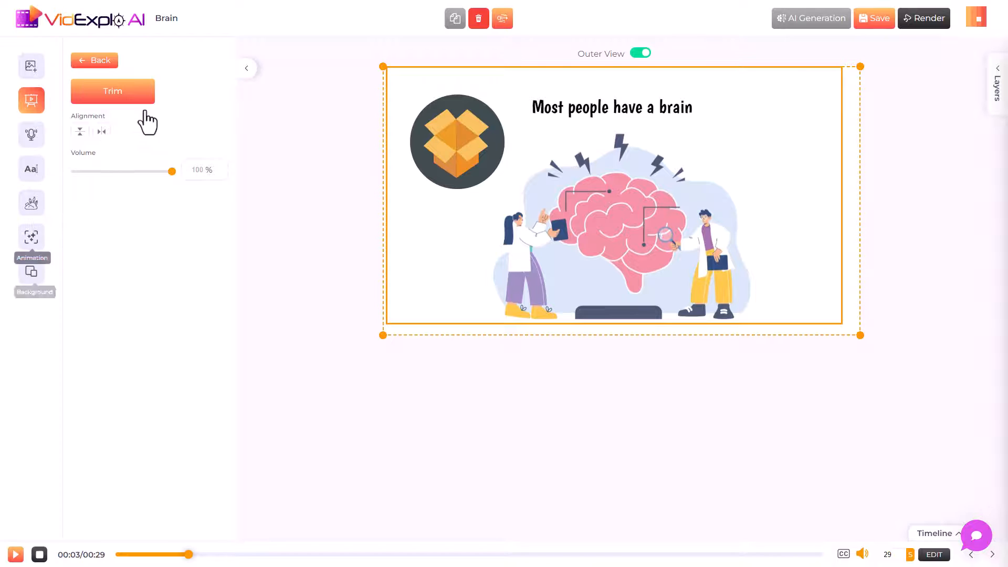
Look over the image and colour background options, including the solid and gradient choices.
click(157, 69)
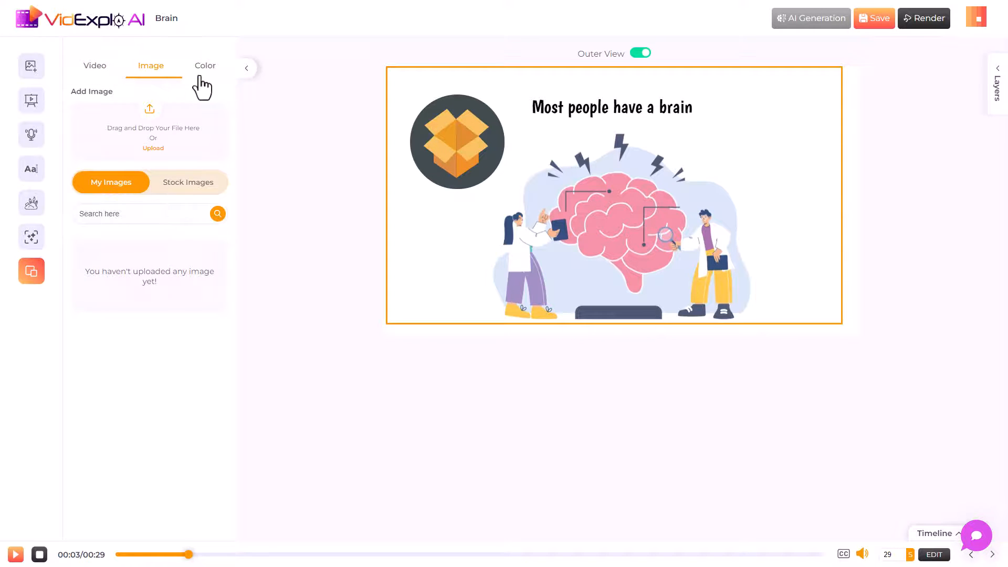
click(201, 84)
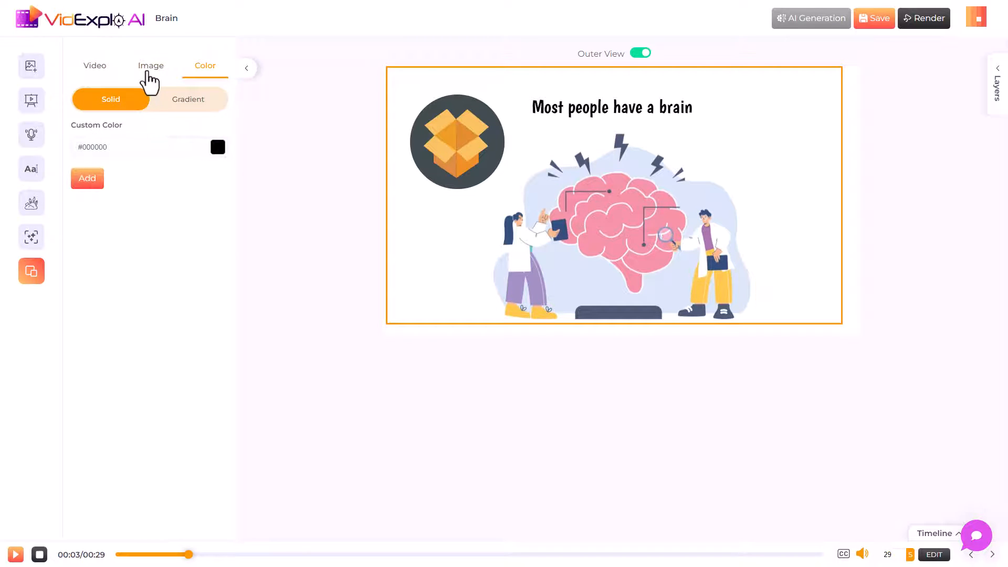
click(170, 103)
click(121, 102)
click(153, 67)
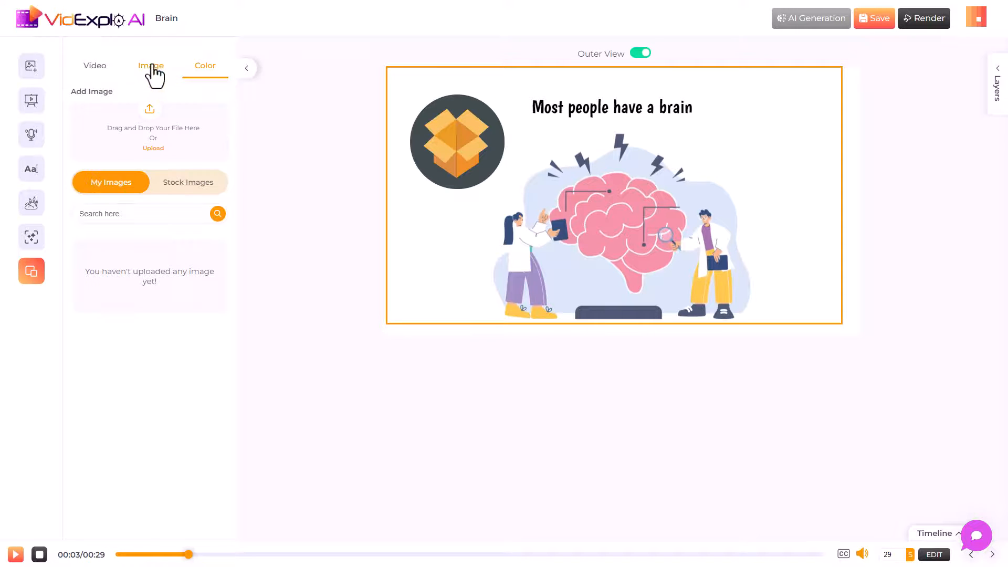
Browse the Social graphics in the app library from start to end.
click(32, 206)
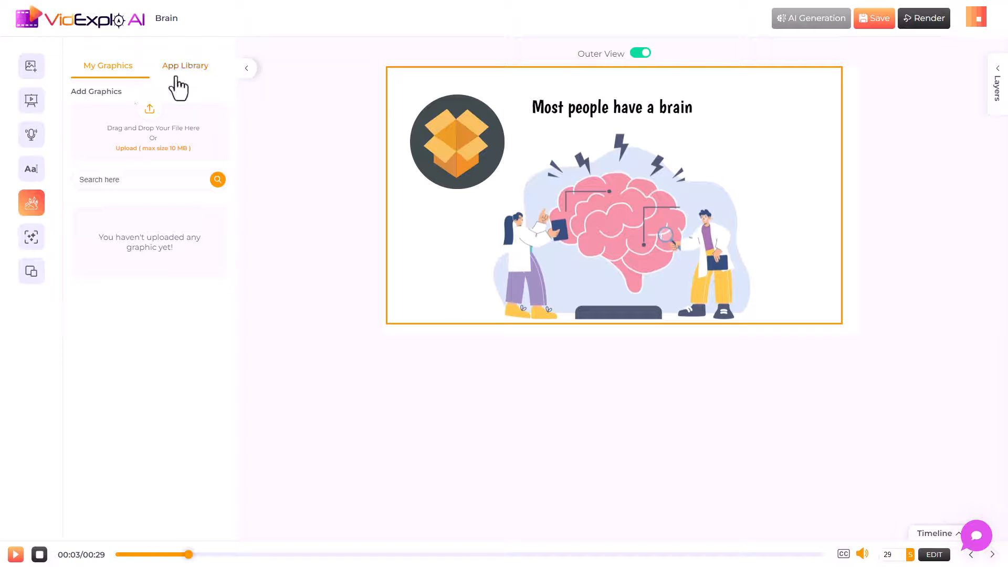
click(185, 68)
click(147, 160)
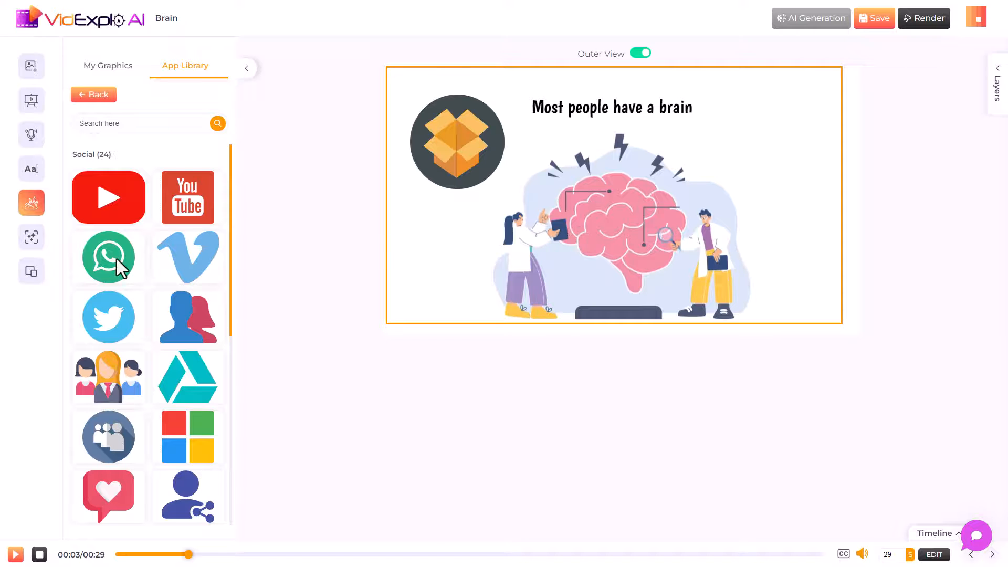
scroll(130, 269, down, 4)
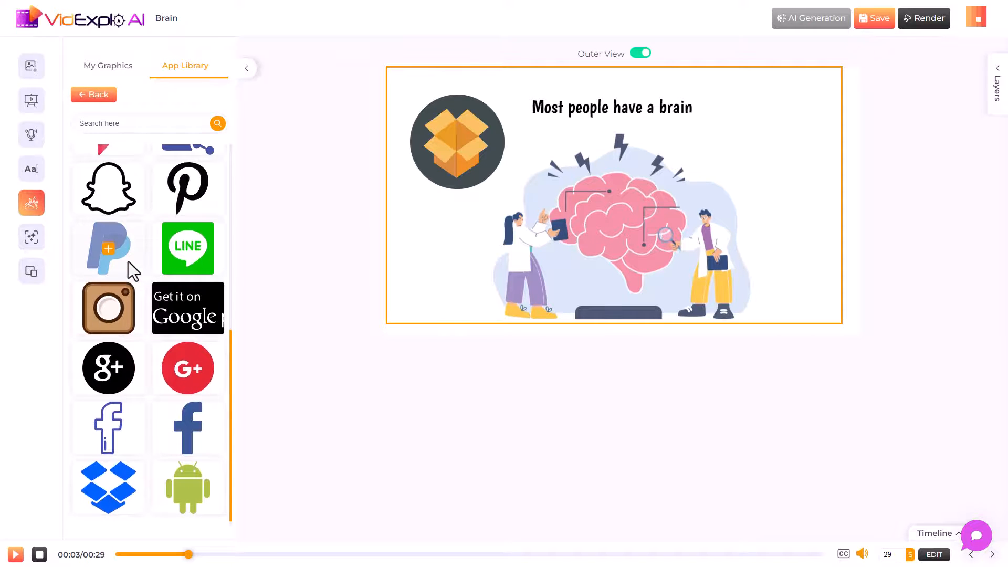
scroll(178, 300, up, 7)
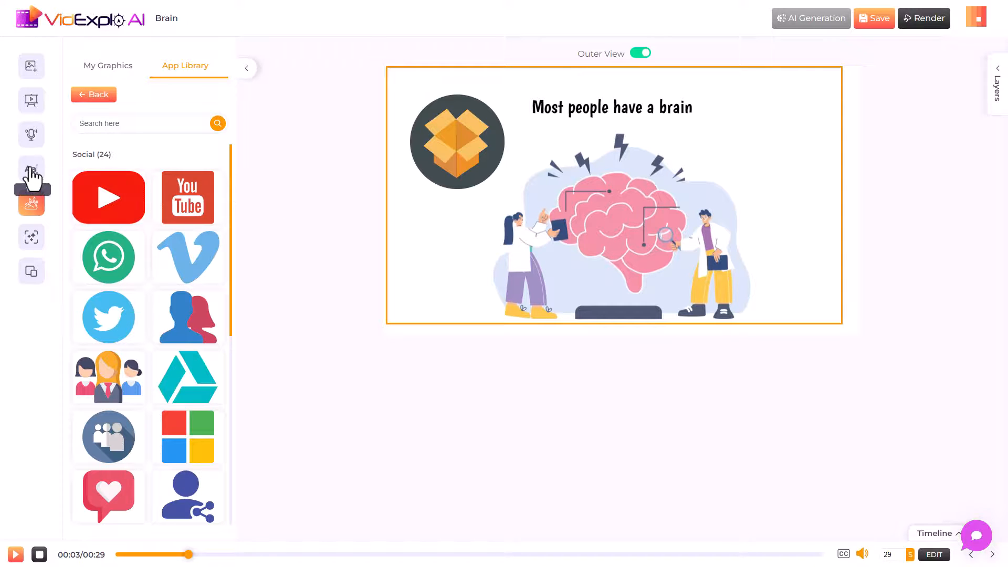
Review the options for adding text styles, audio, videos and images to the project.
click(32, 173)
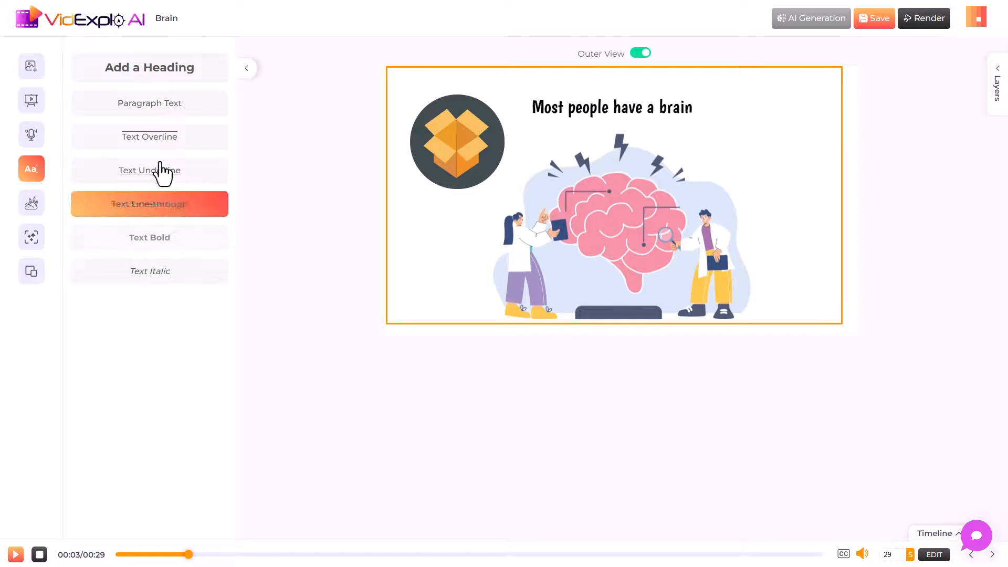
click(31, 134)
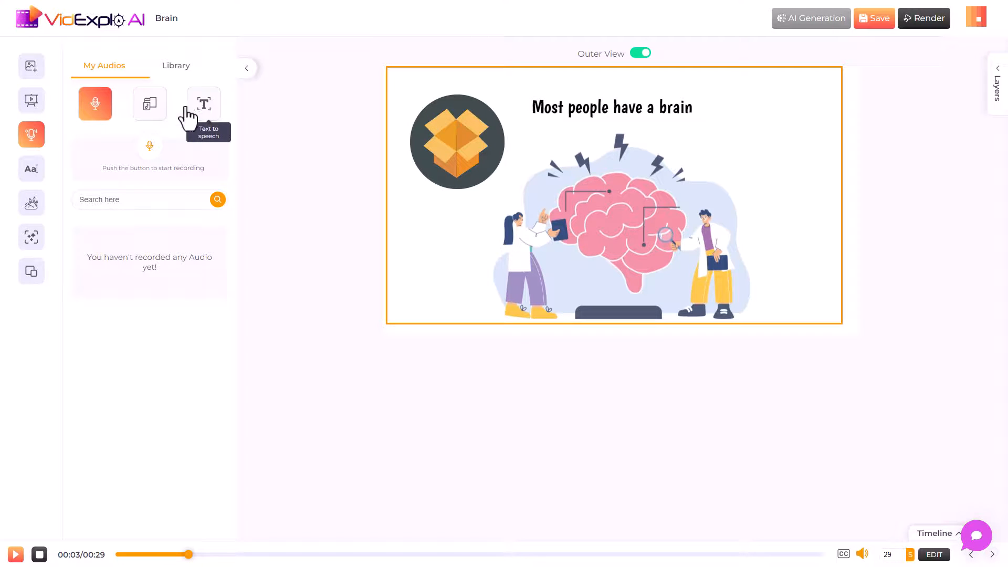
click(31, 103)
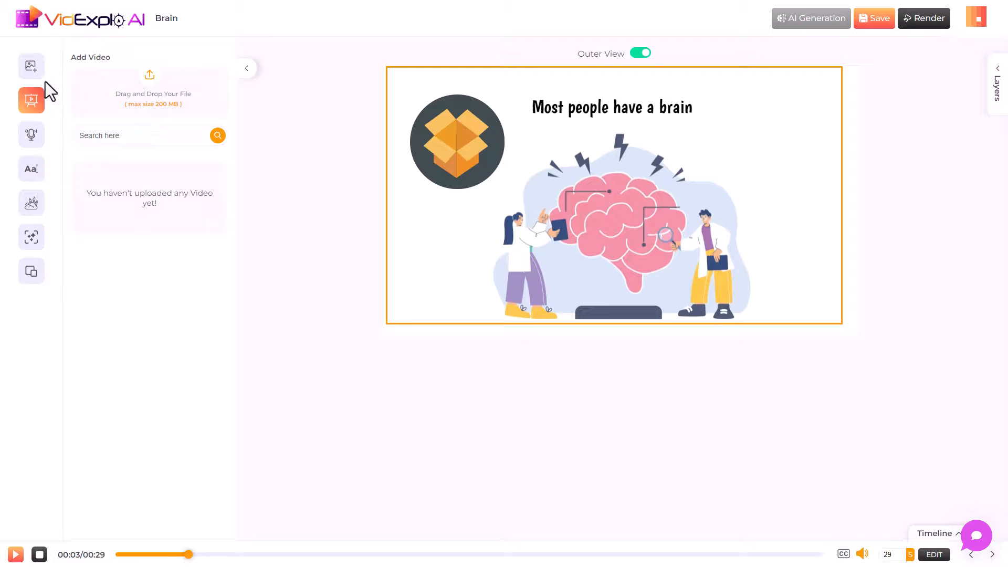
click(31, 66)
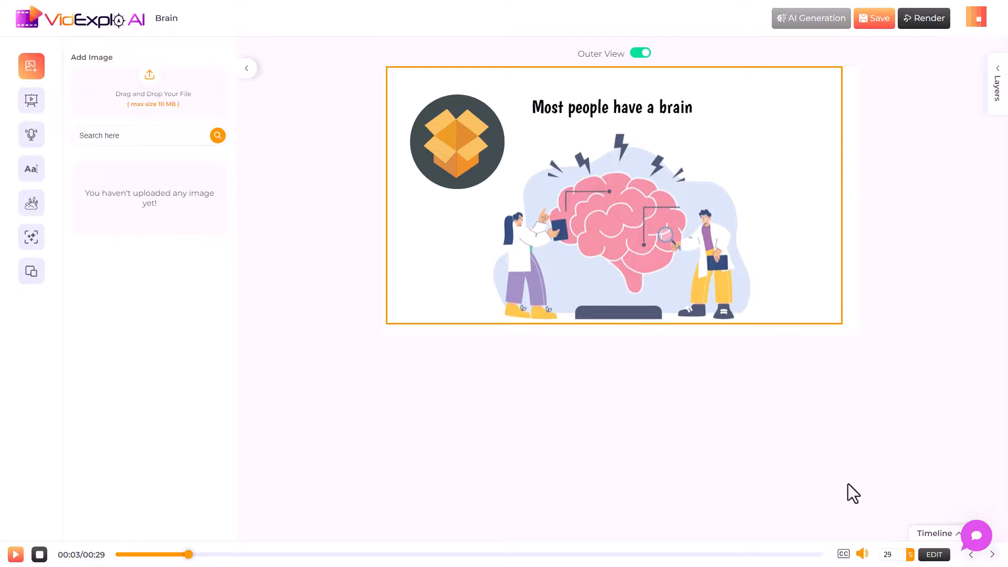
Expand the timeline and move the second clip to start where the first clip ends, at about 6 seconds.
click(937, 533)
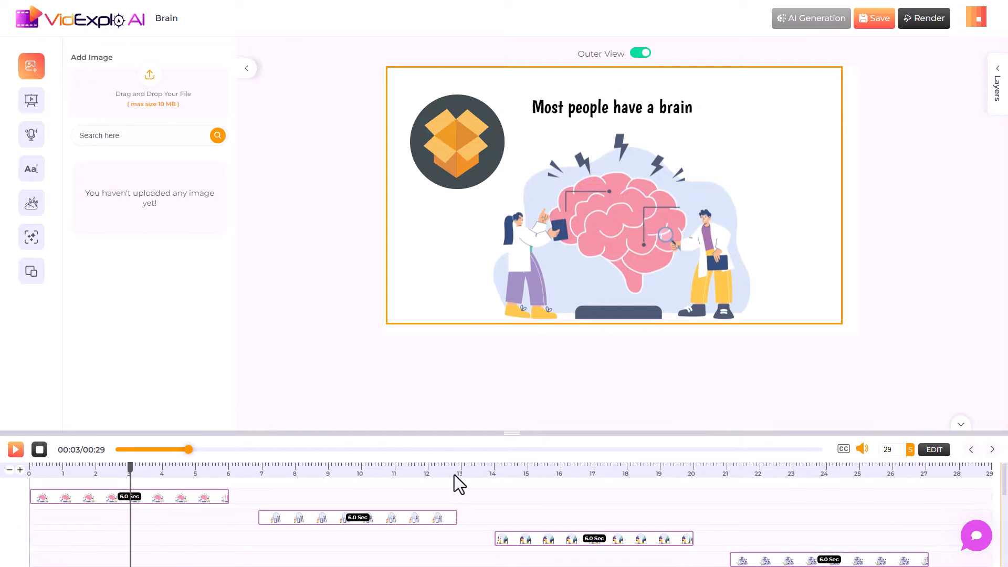
click(216, 499)
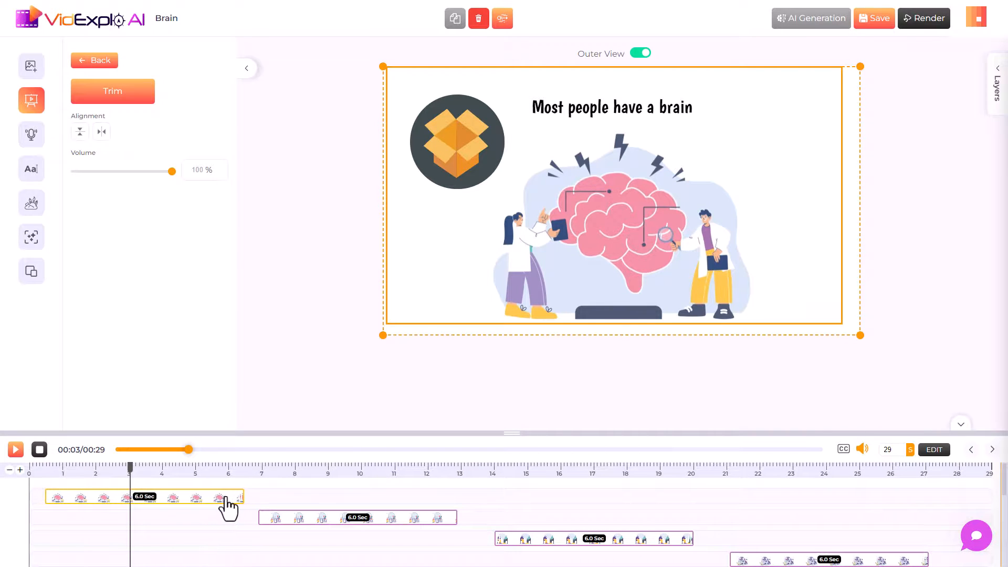
drag(226, 498, 277, 520)
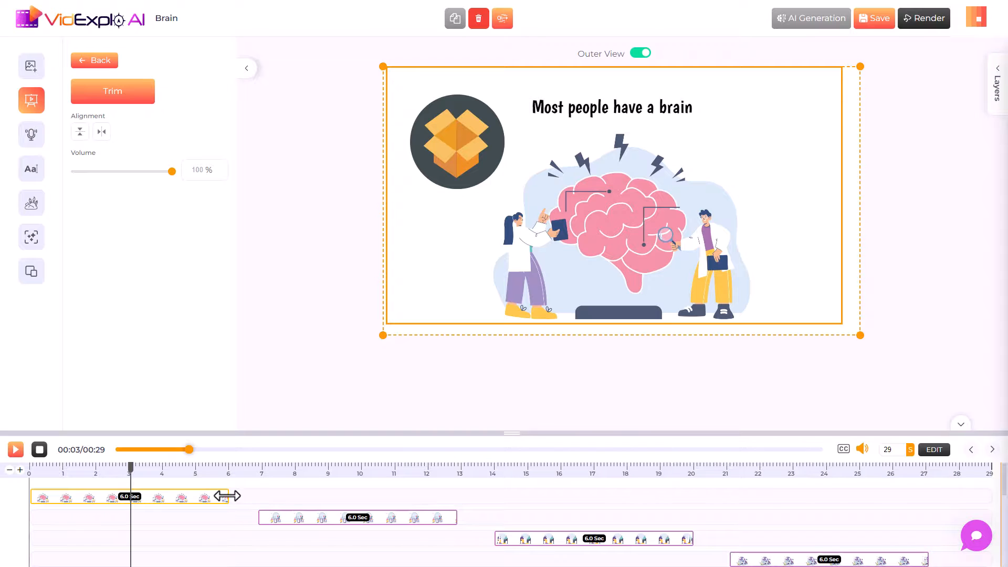
mouse_move(227, 496)
mouse_down()
mouse_move(206, 495)
mouse_move(244, 497)
mouse_up()
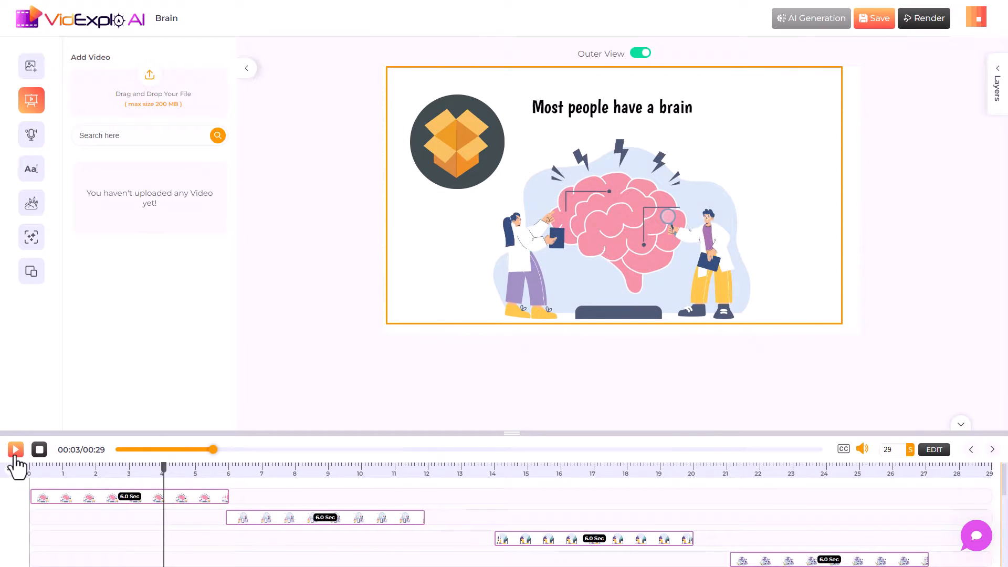
Play the join between the first two clips and move the third clip to start at about 12 seconds, right after the second.
click(15, 455)
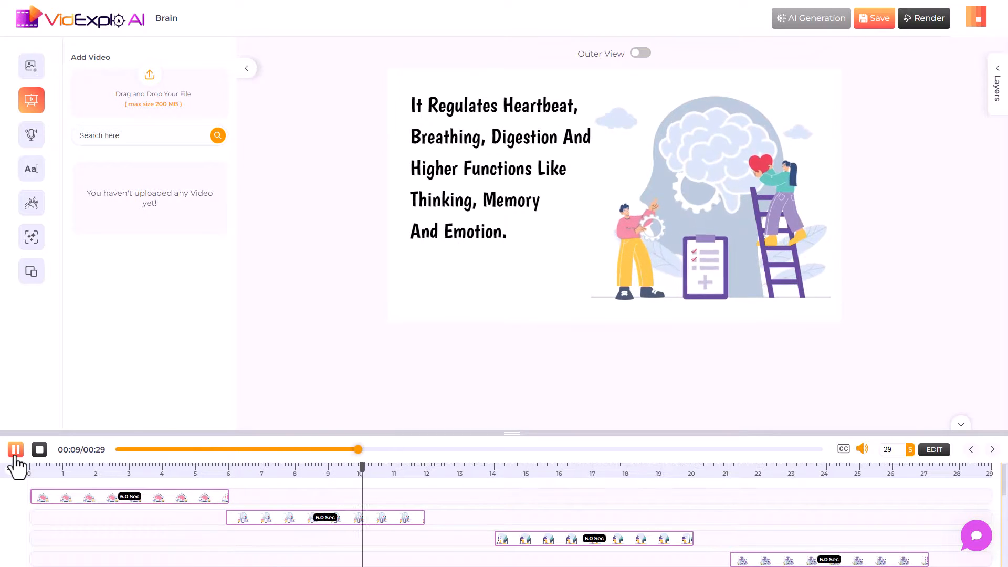
click(16, 450)
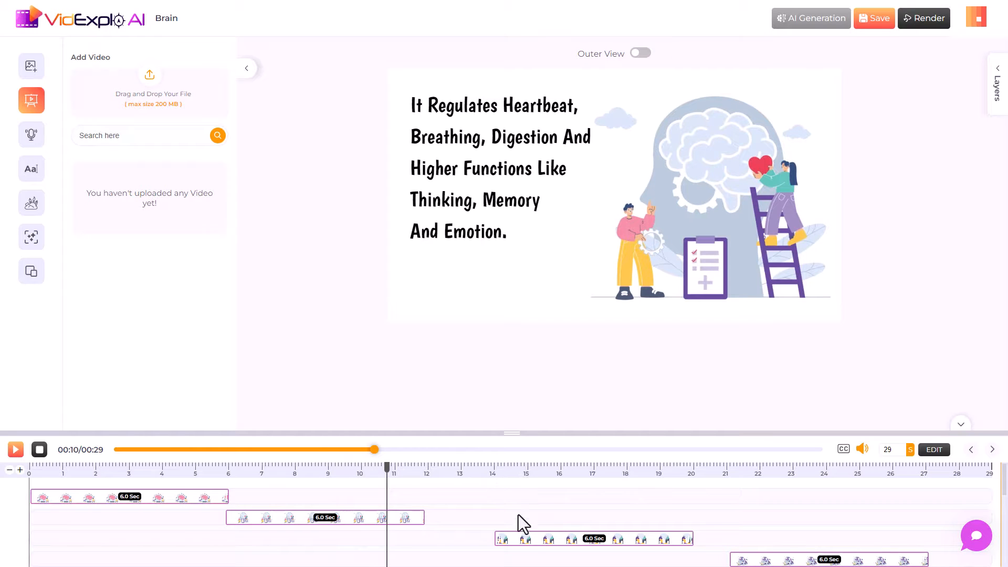
drag(520, 549, 450, 536)
Shift the illustration of the two seated people left, away from the emotions text, and save the project.
click(529, 469)
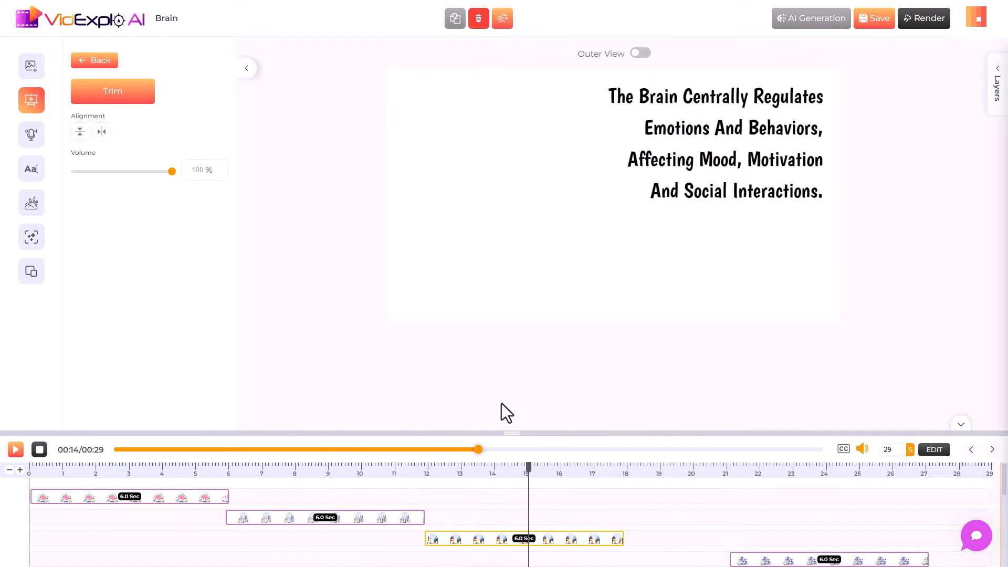
click(458, 466)
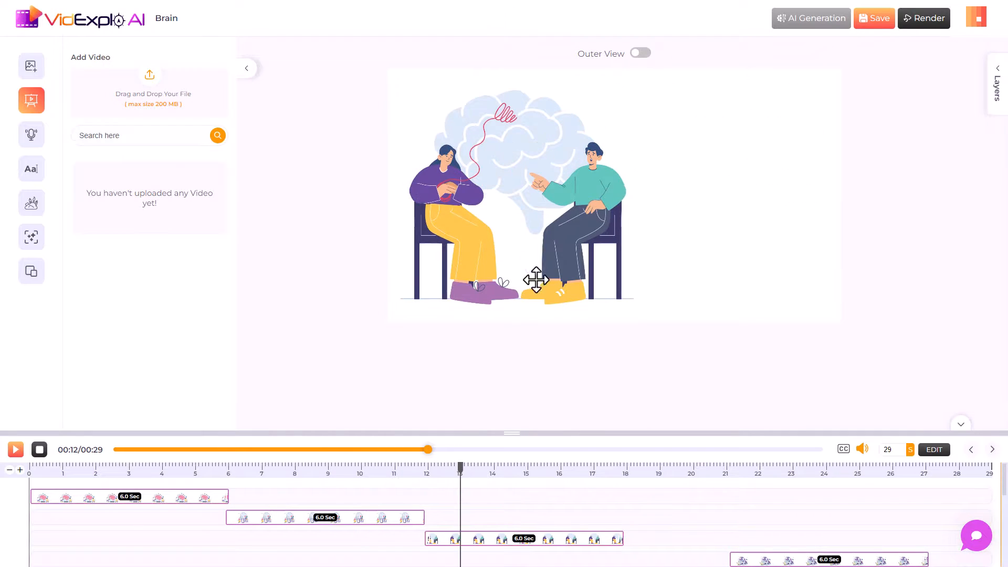
click(557, 235)
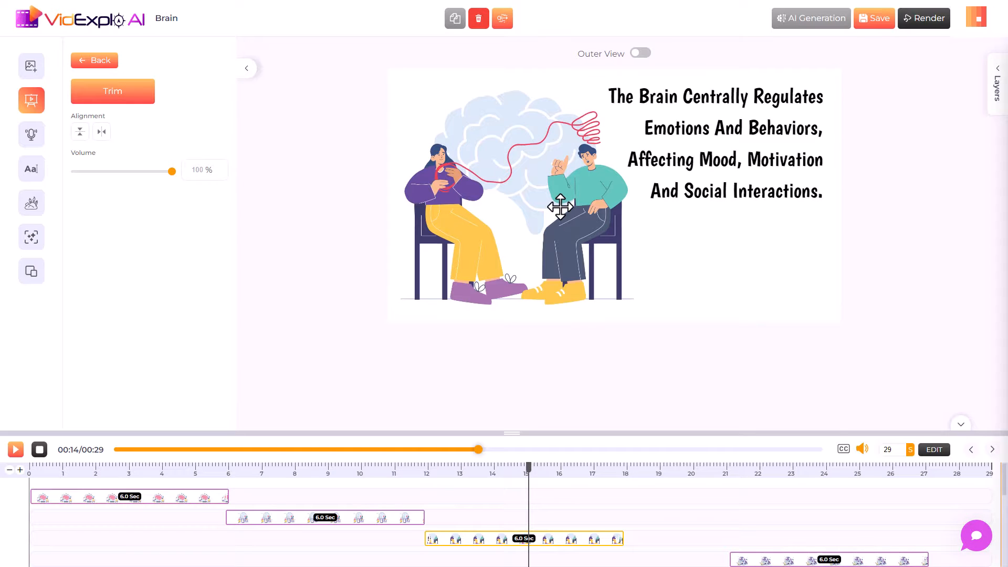
drag(455, 236, 428, 235)
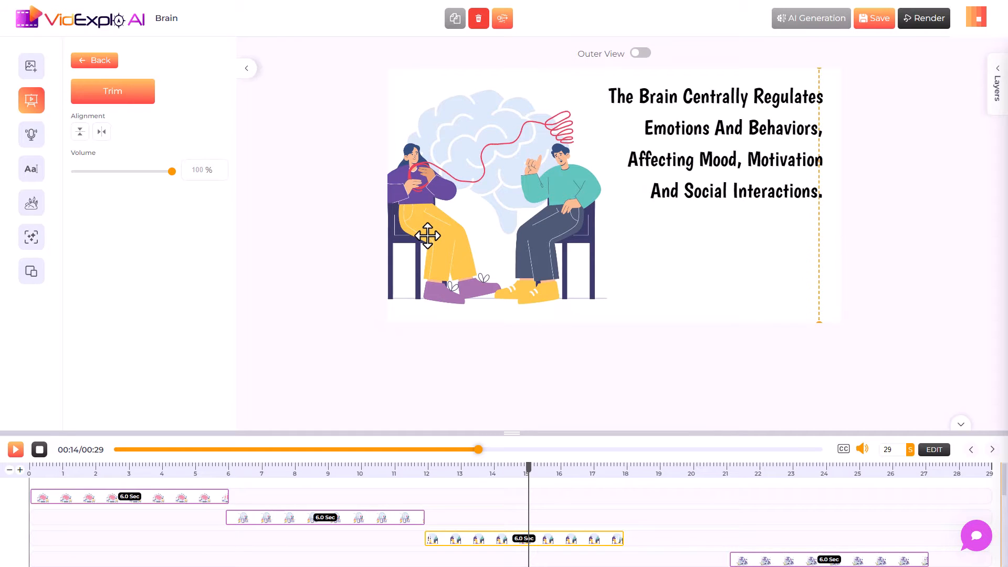
click(865, 21)
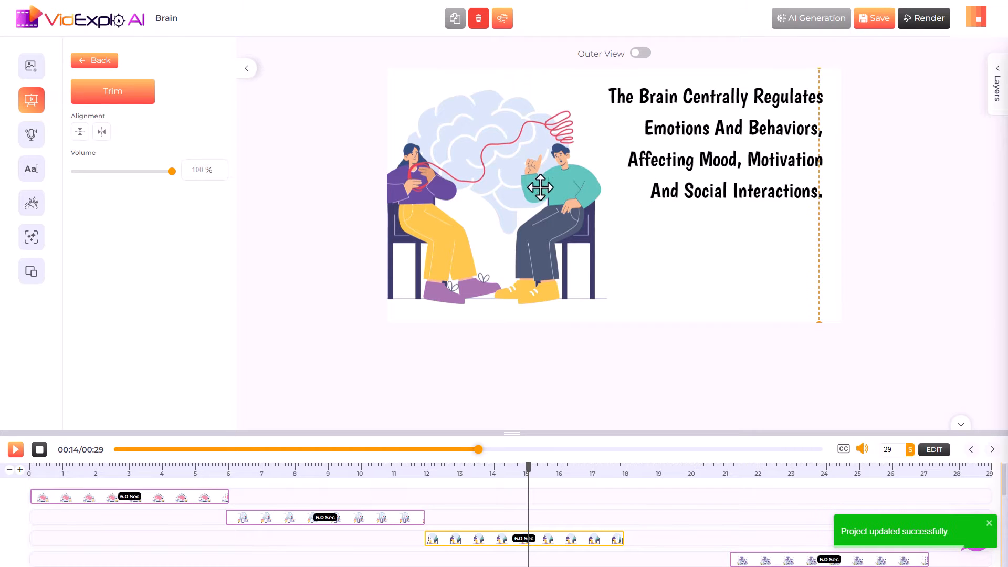
Open the template gallery and check the video title prompts for the Guarding Your Virtual Fortress and Mastering Critical Thinking templates.
click(68, 30)
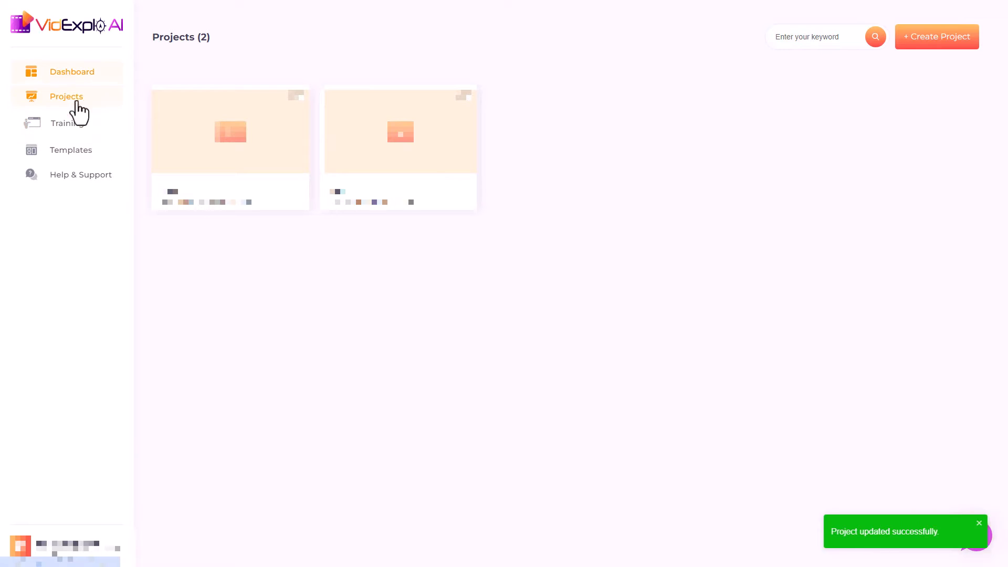
click(73, 151)
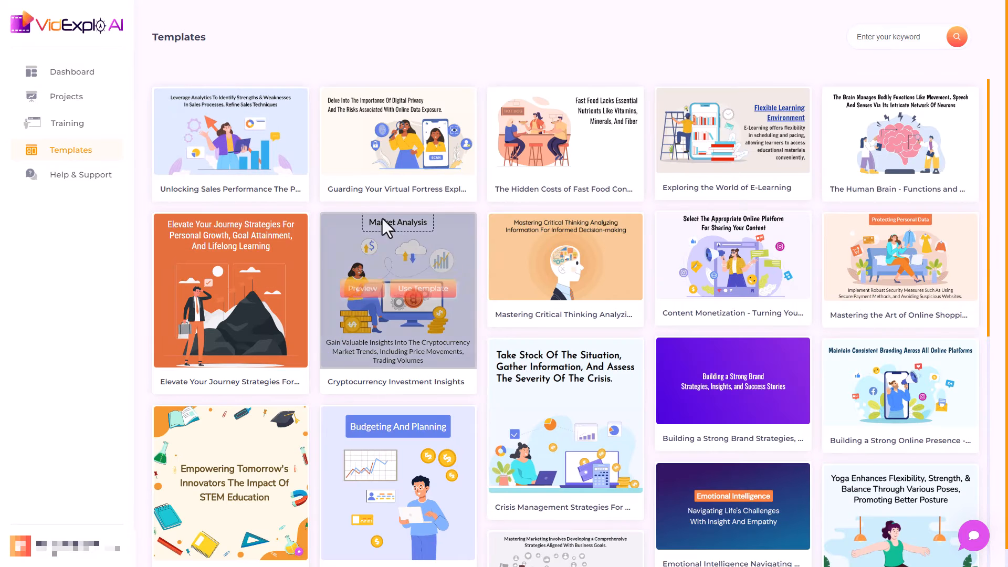
mouse_move(887, 181)
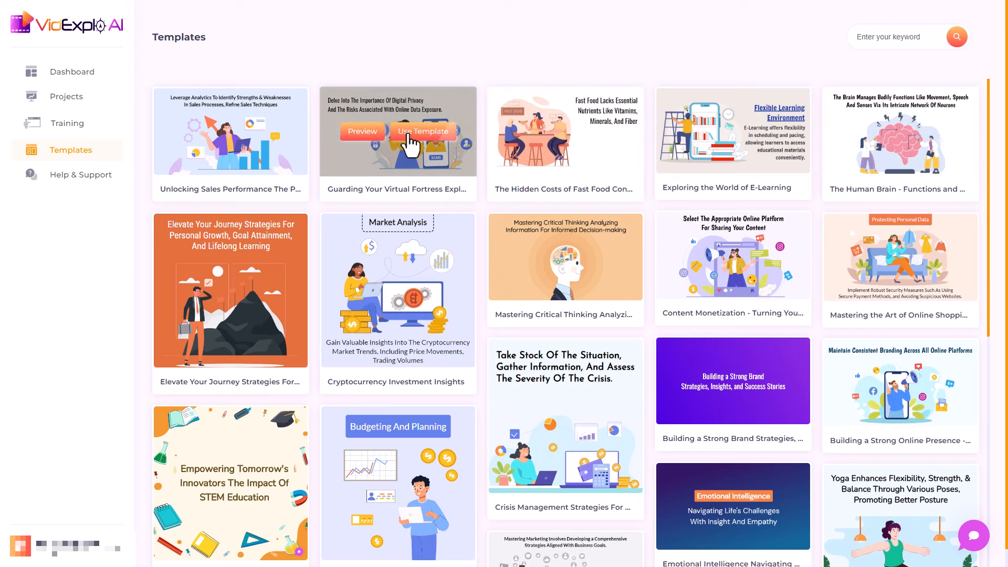
click(405, 139)
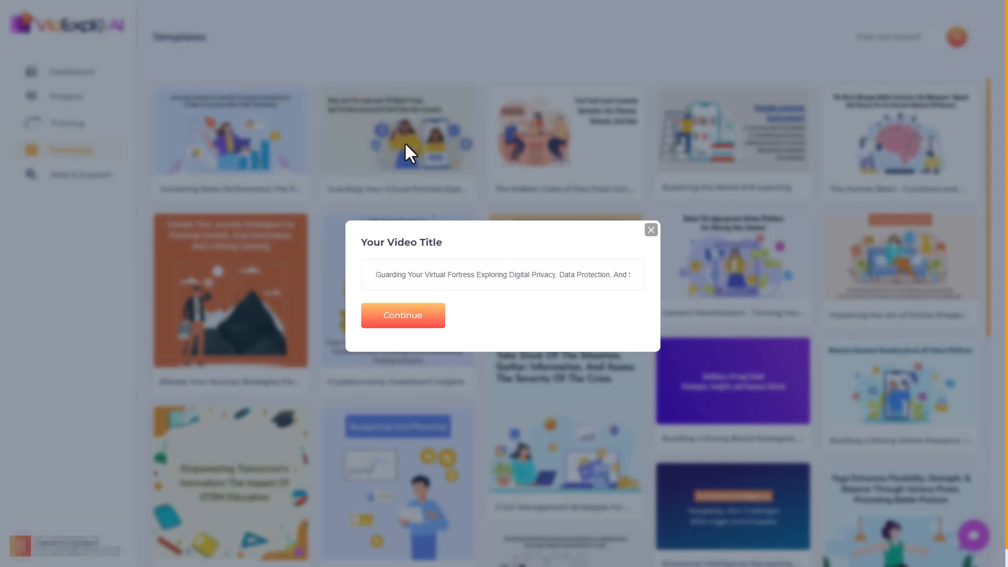
click(651, 230)
click(601, 268)
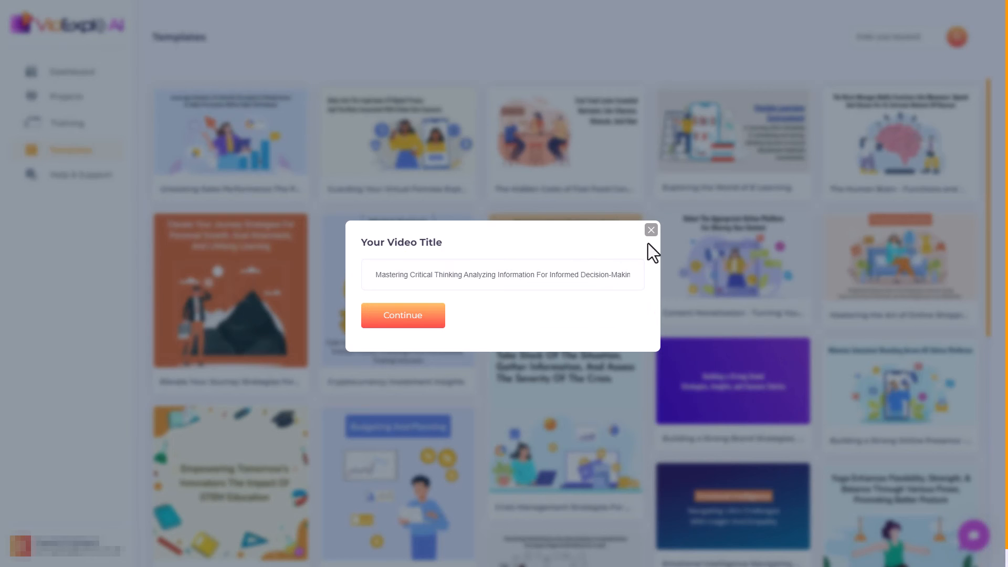